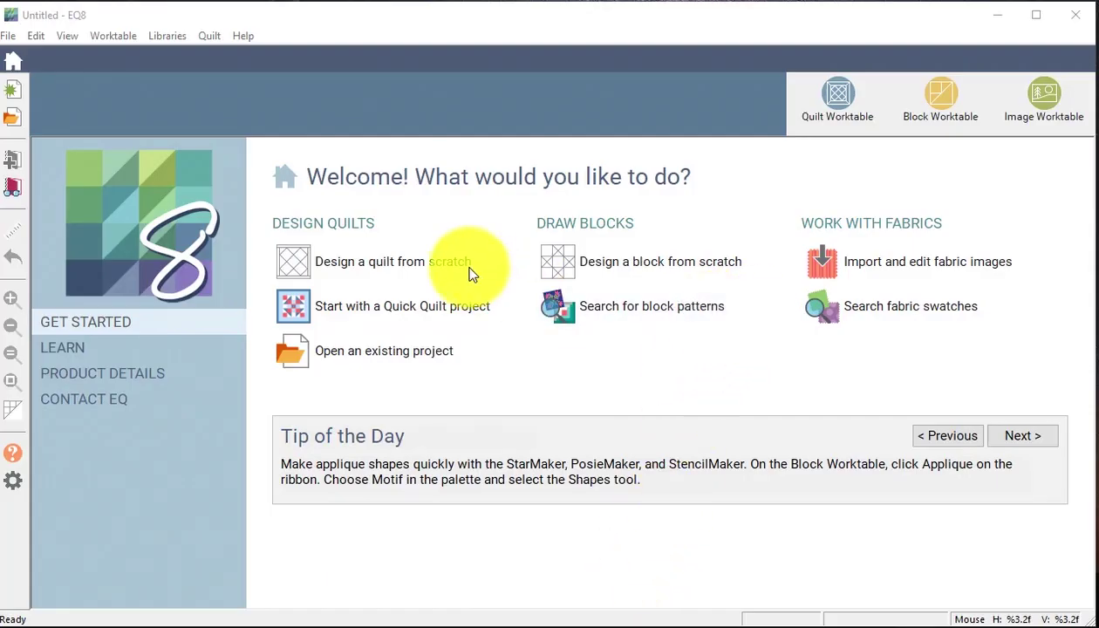
# - Start a new quilt from scratch using the One Patch layout
pyautogui.click(415, 266)
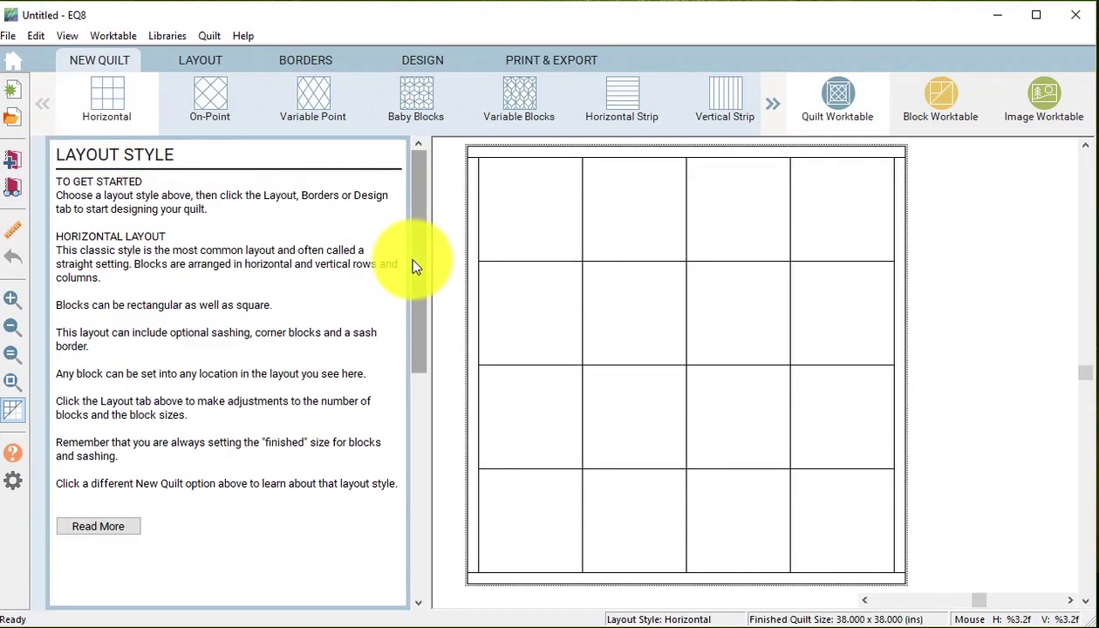
pyautogui.click(775, 105)
pyautogui.click(775, 105)
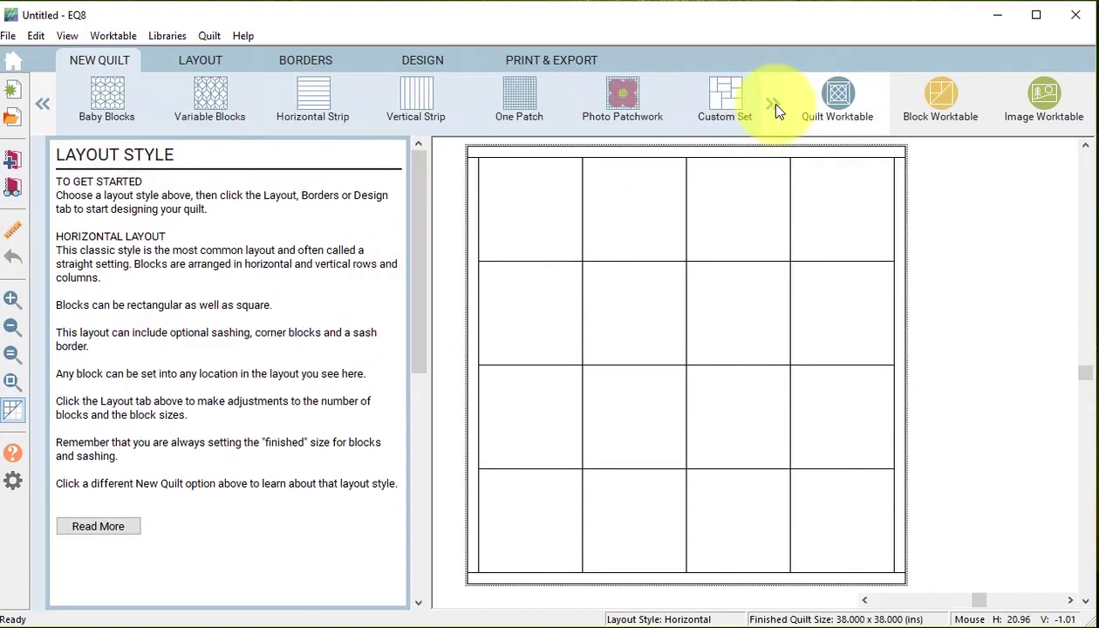
pyautogui.click(517, 96)
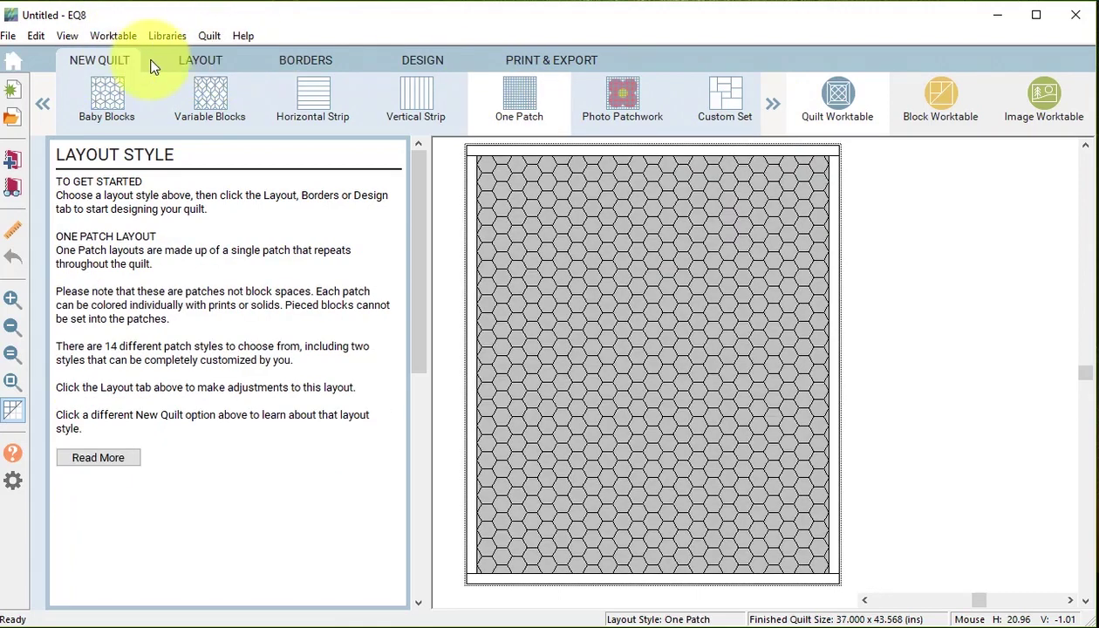
# - Keep the Hexagons (H) patch style and set the layout to 12 across by 23 down
pyautogui.click(200, 61)
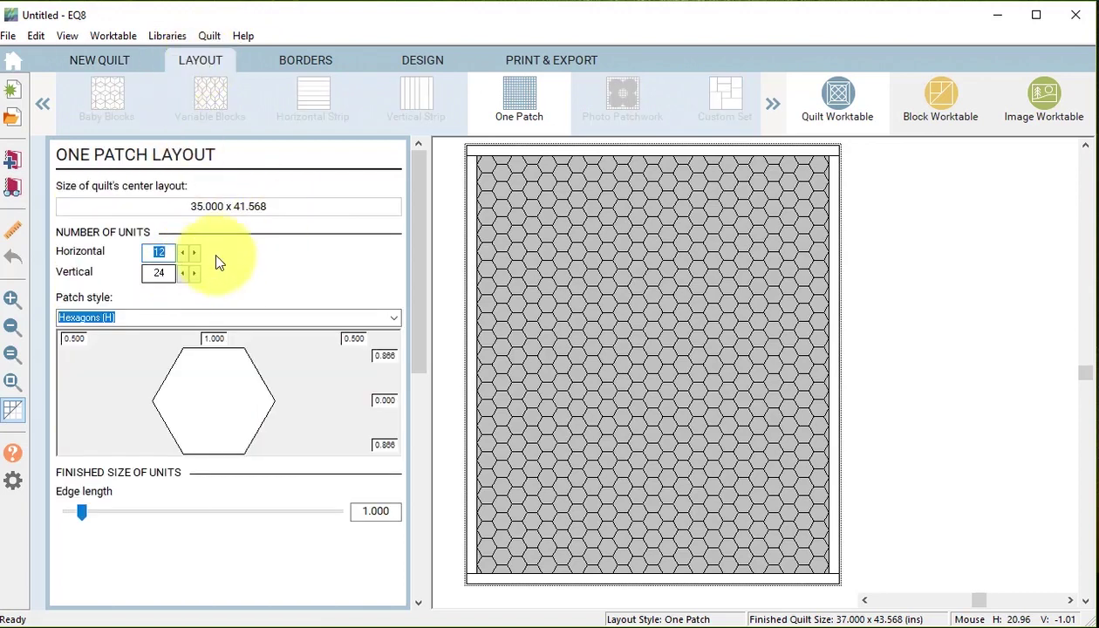
pyautogui.click(395, 320)
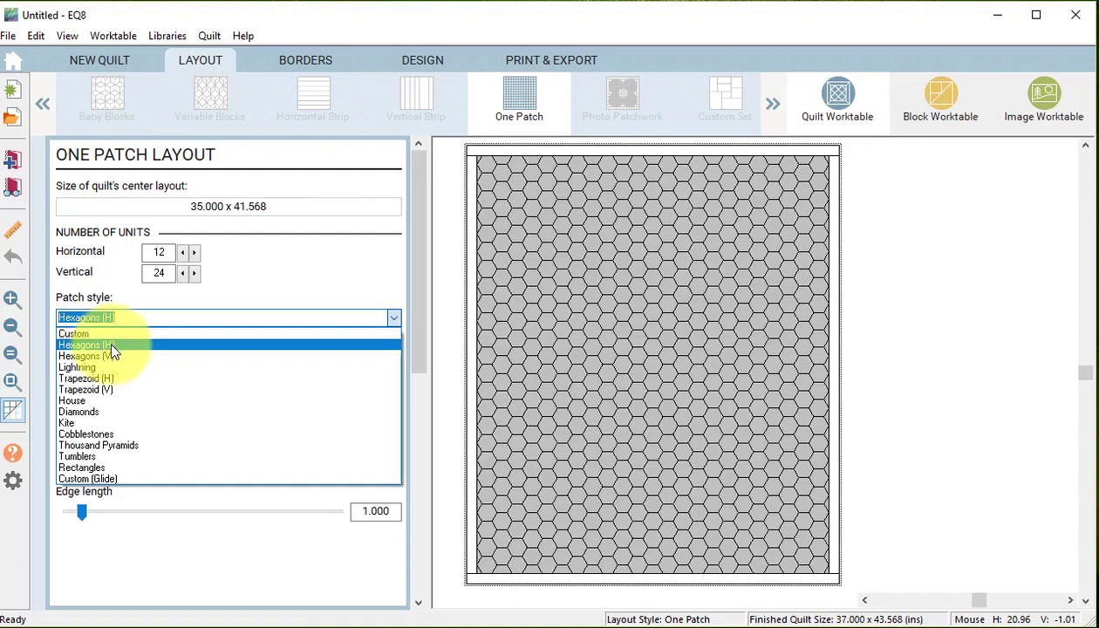
pyautogui.click(280, 255)
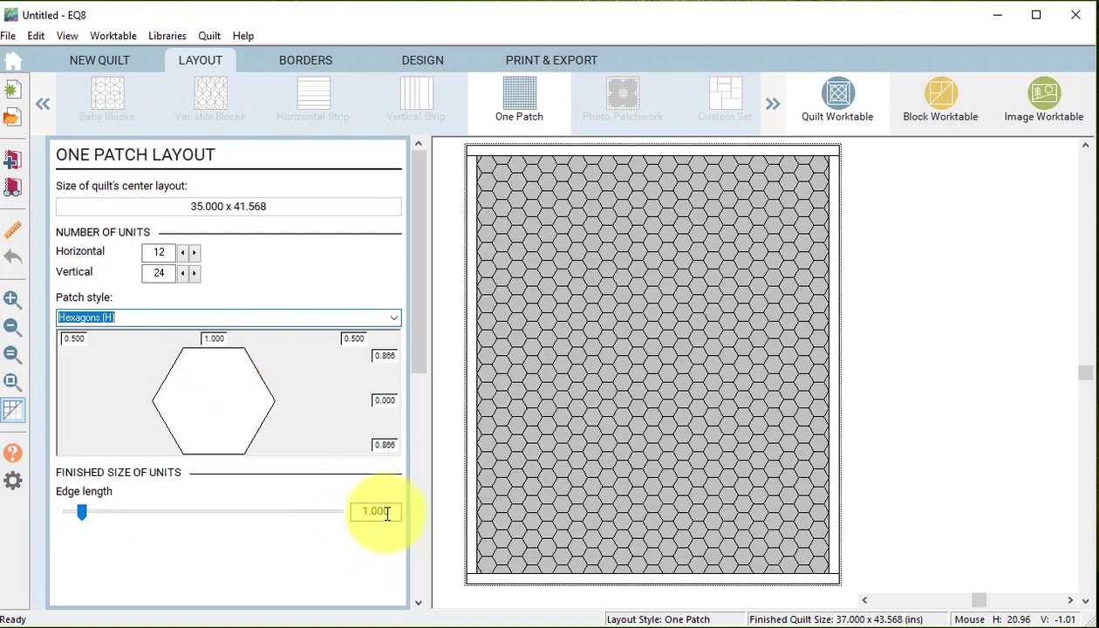
pyautogui.click(183, 274)
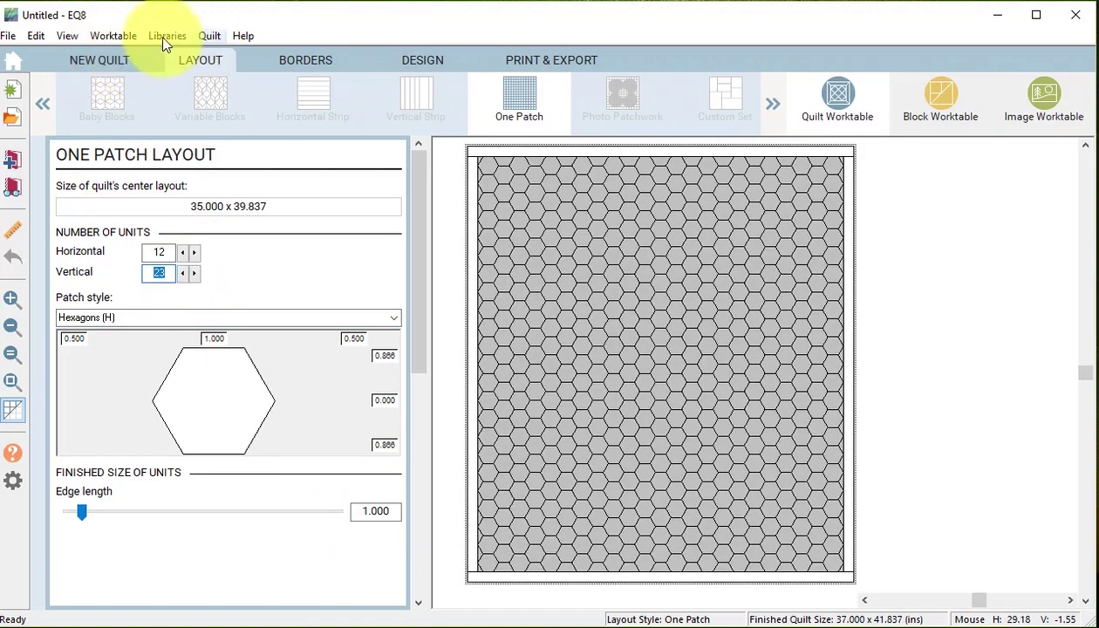
# - Clear all fabrics from the Project Sketchbook, then return to the Welcome start page
pyautogui.click(13, 187)
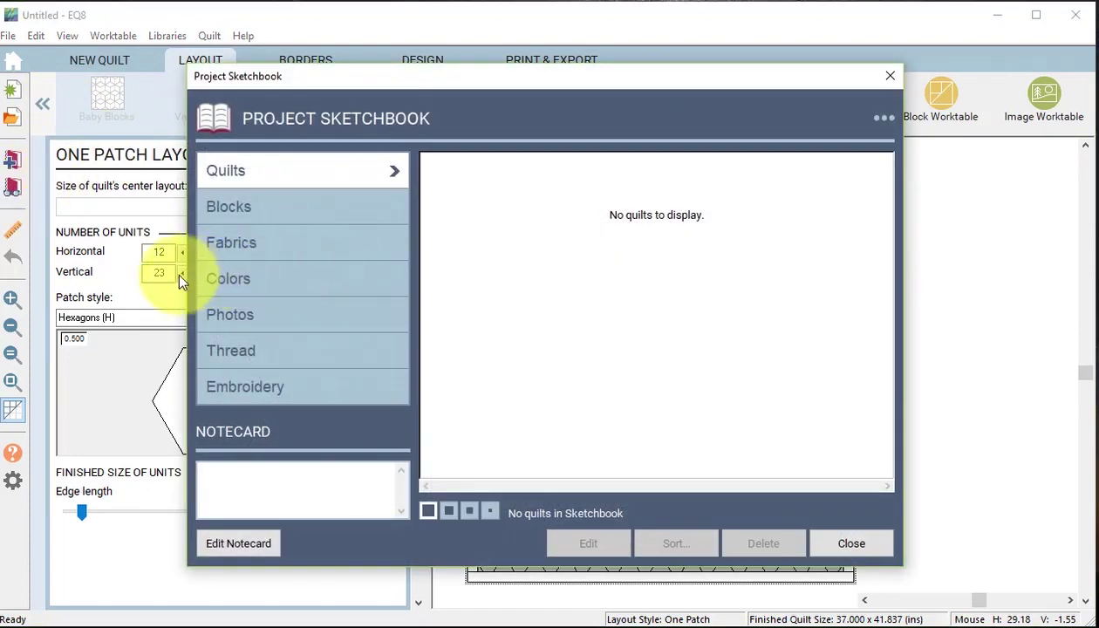
pyautogui.click(243, 245)
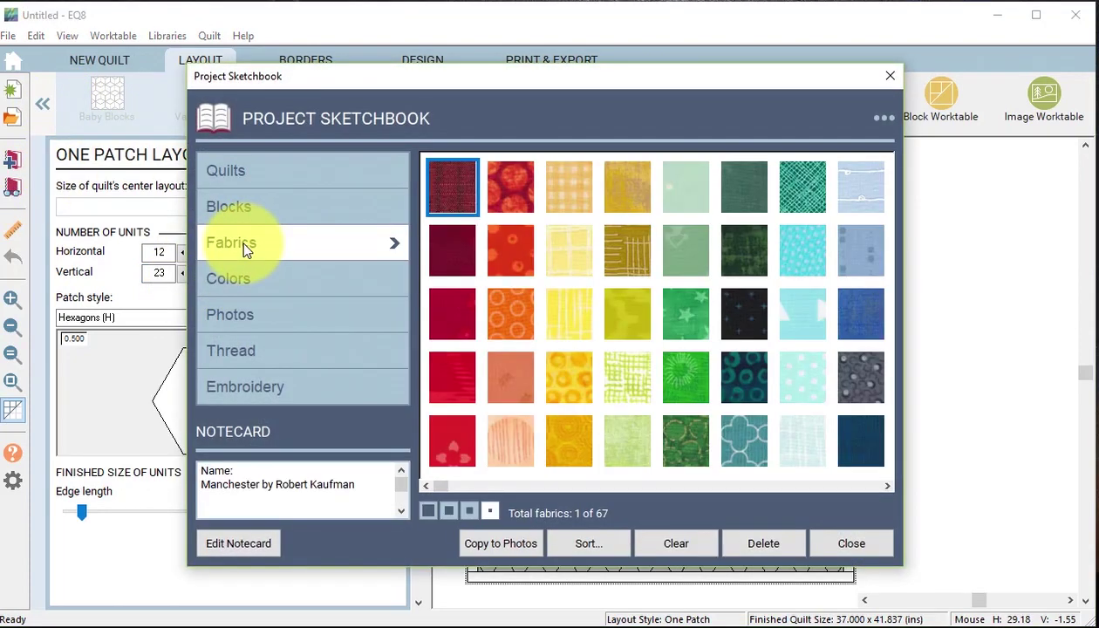
pyautogui.click(670, 541)
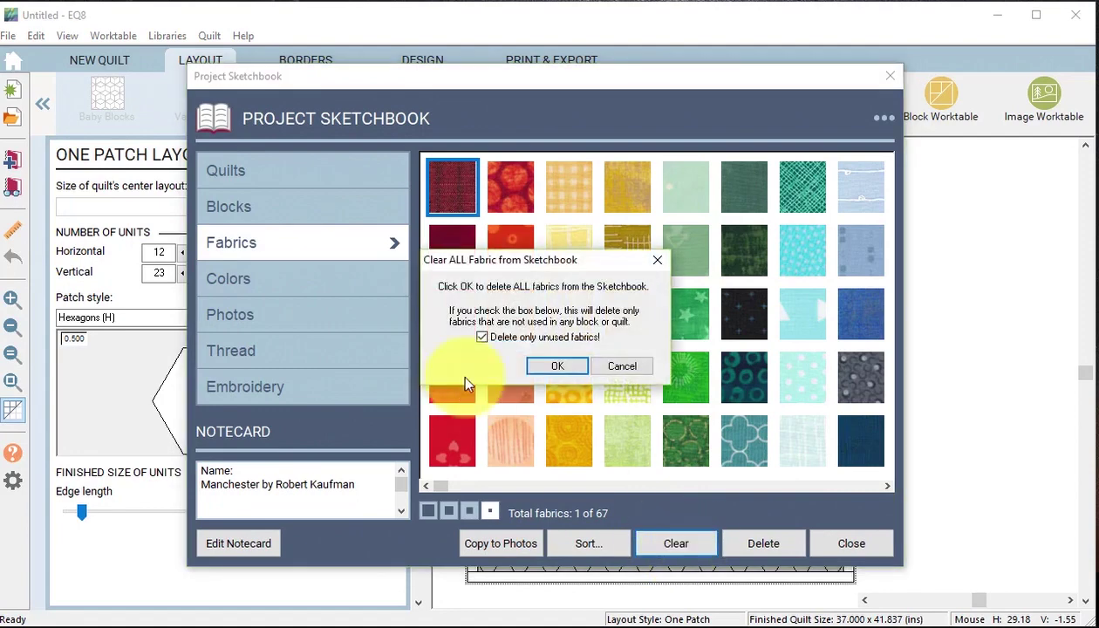
pyautogui.click(555, 366)
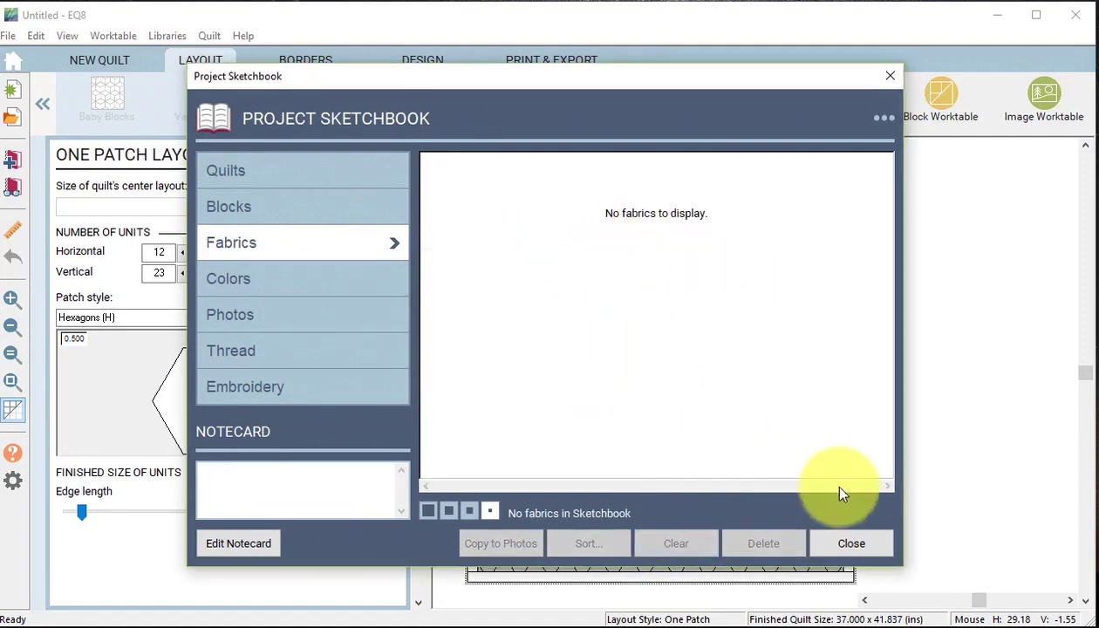
pyautogui.click(851, 541)
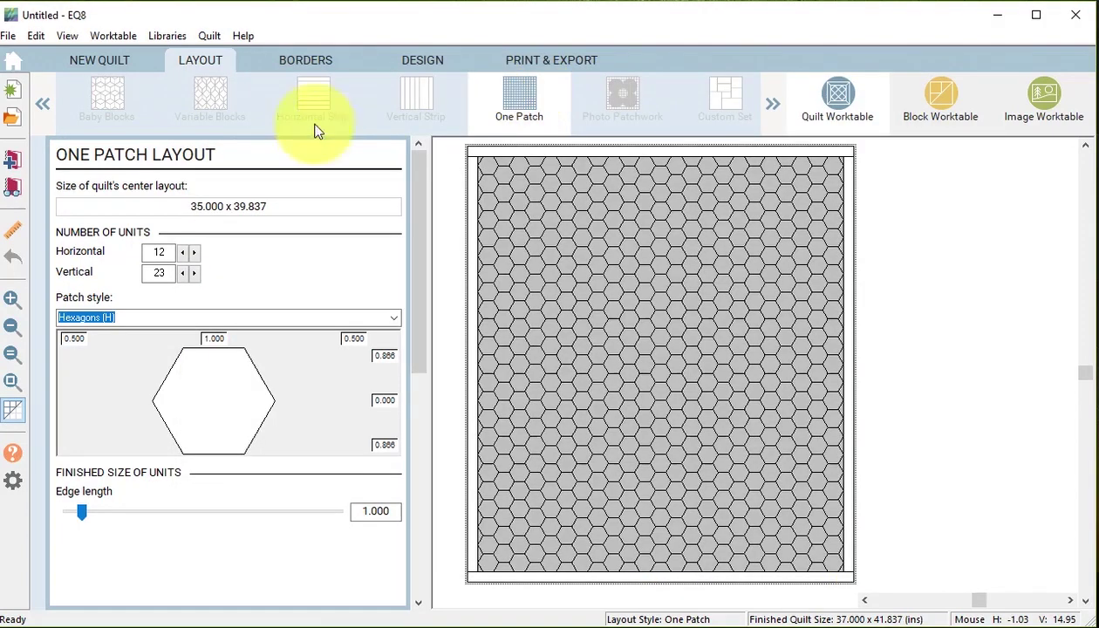
pyautogui.click(13, 61)
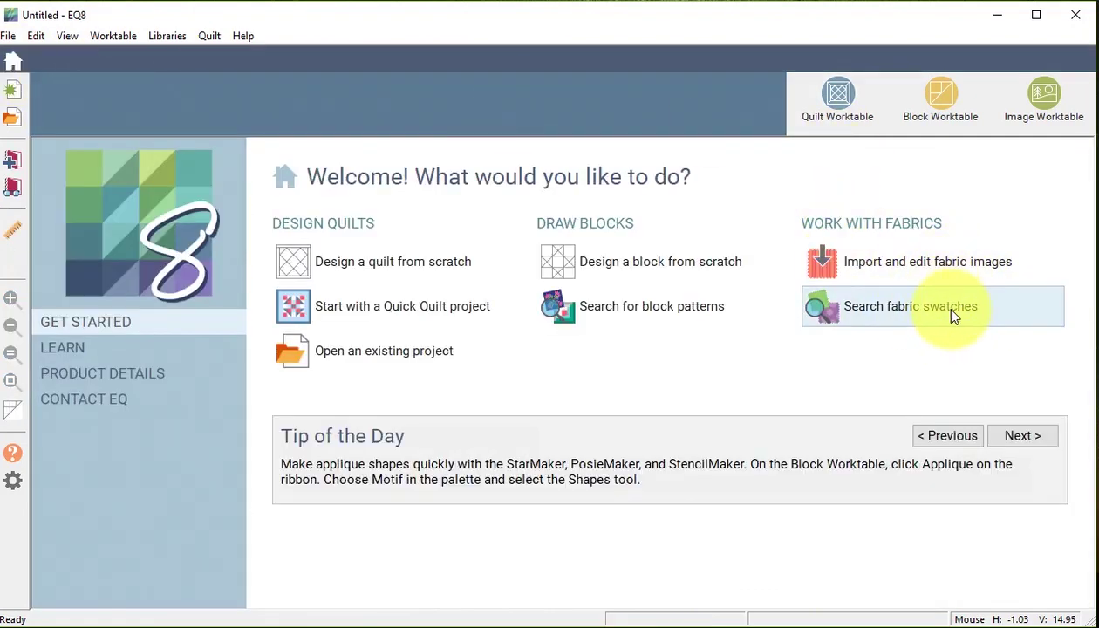
# - Add every Benartex-By Hand fabric from 2018 Fabric of the Month > 11 November to the sketchbook
pyautogui.click(954, 316)
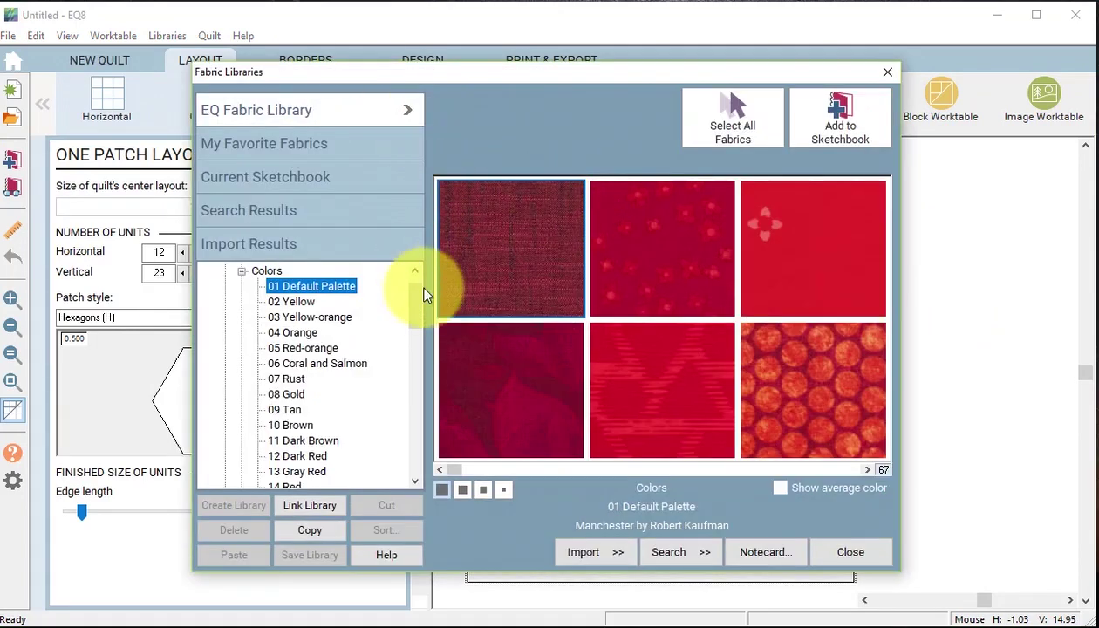
pyautogui.click(243, 273)
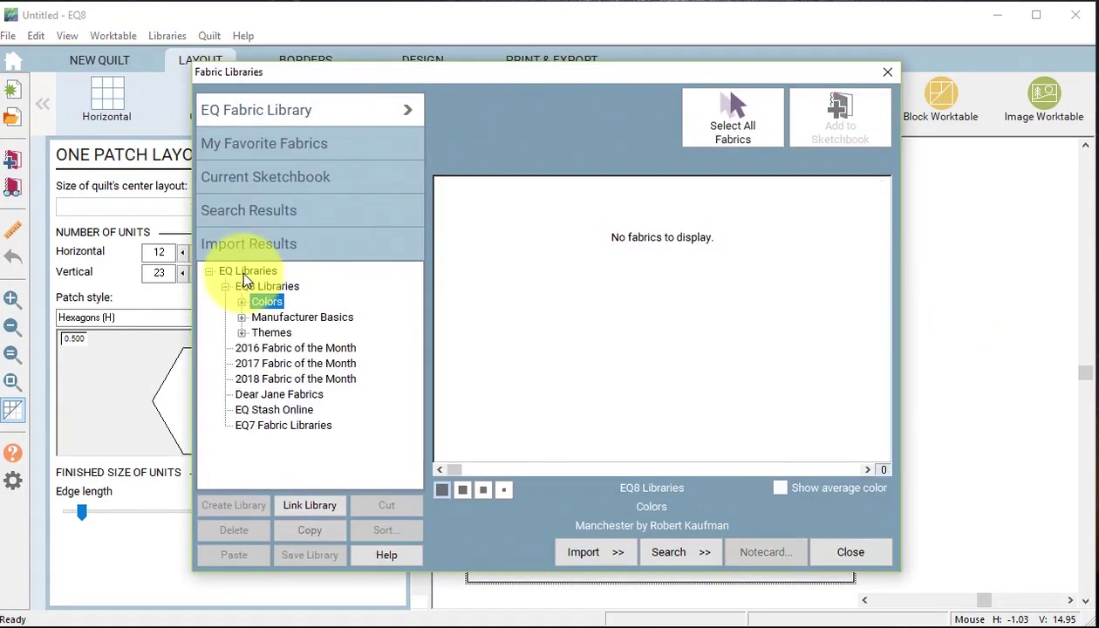
pyautogui.doubleClick(297, 379)
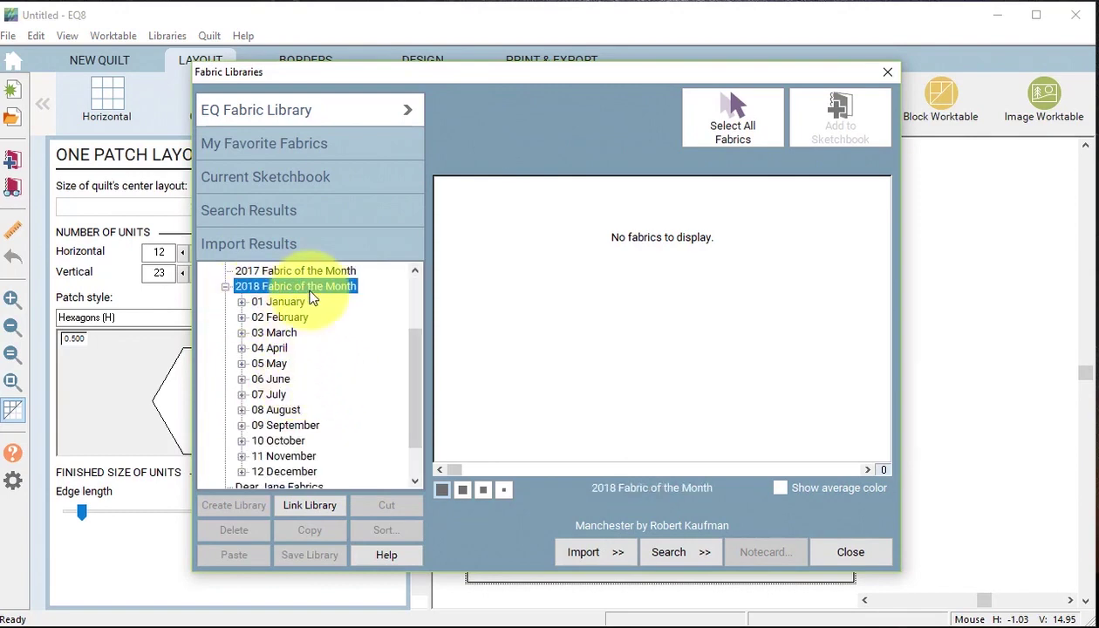
pyautogui.click(241, 456)
pyautogui.scroll(-1, 377, 397)
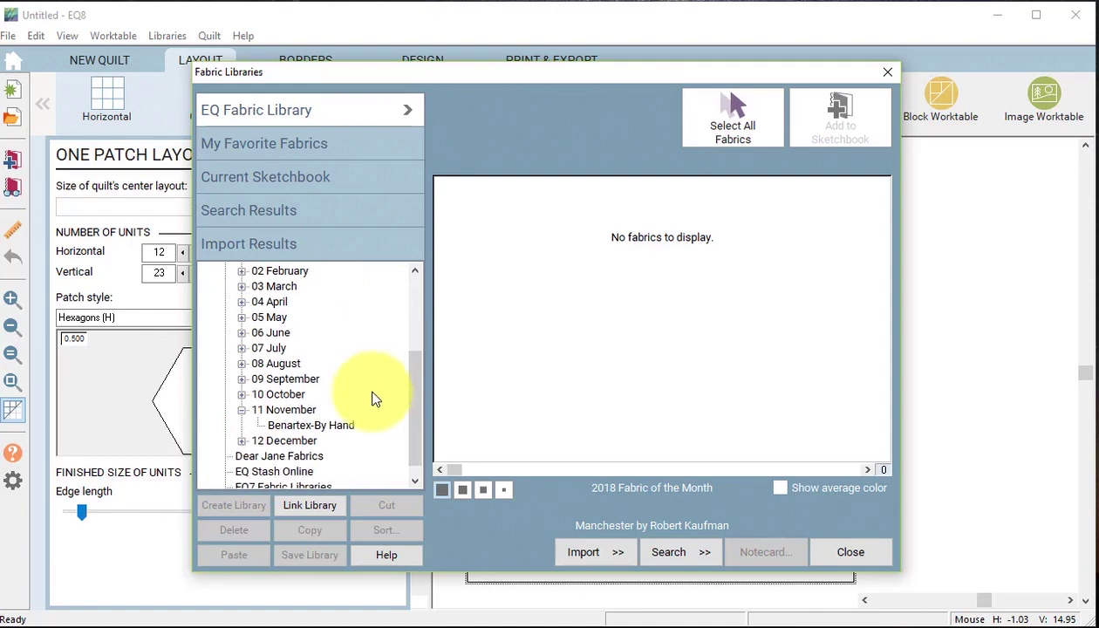
pyautogui.click(346, 426)
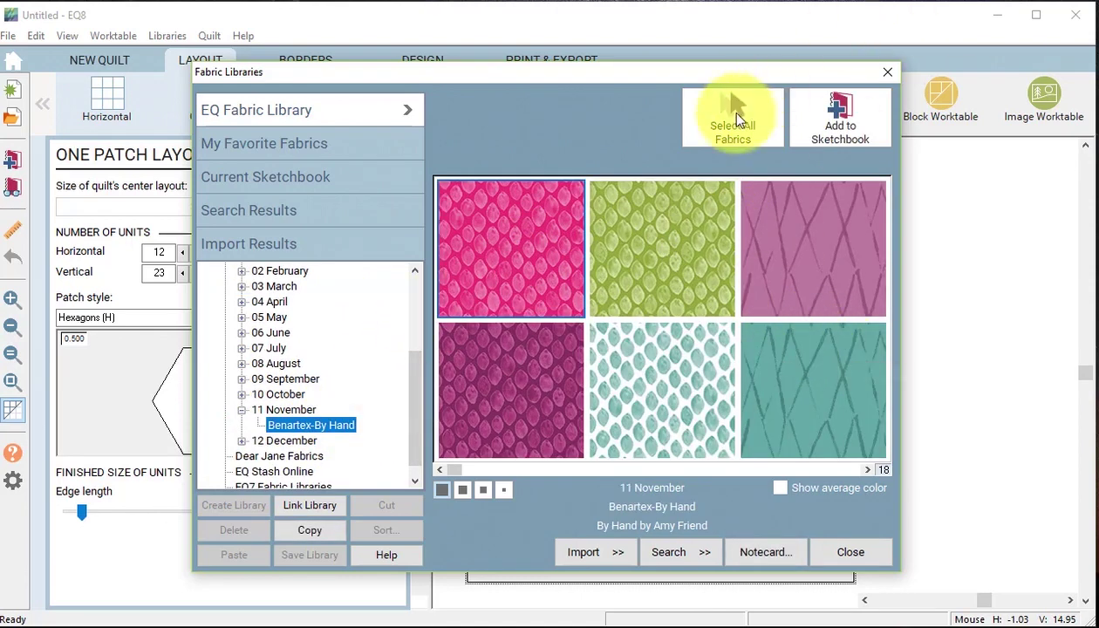
pyautogui.click(735, 118)
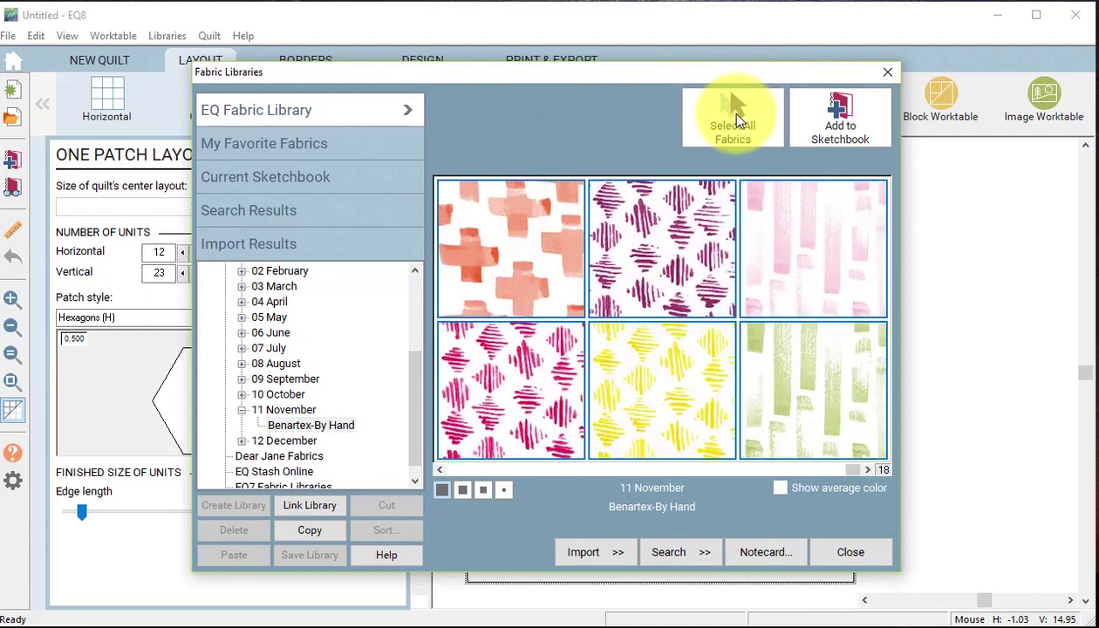
pyautogui.click(840, 114)
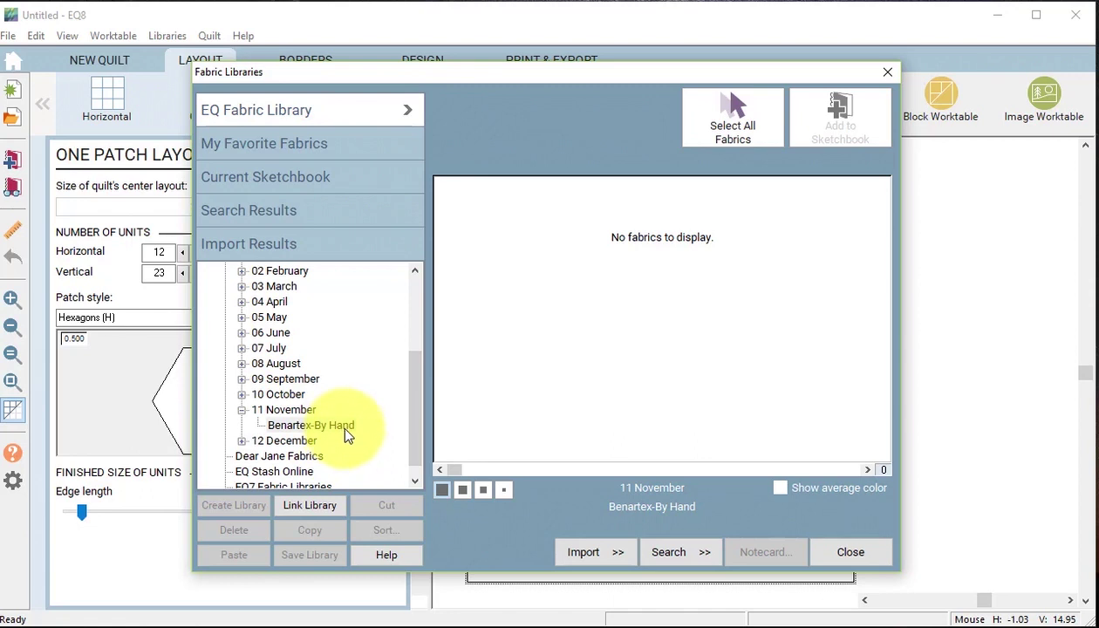
pyautogui.press('Left')
pyautogui.press('Left')
pyautogui.press('Left')
pyautogui.press('Left')
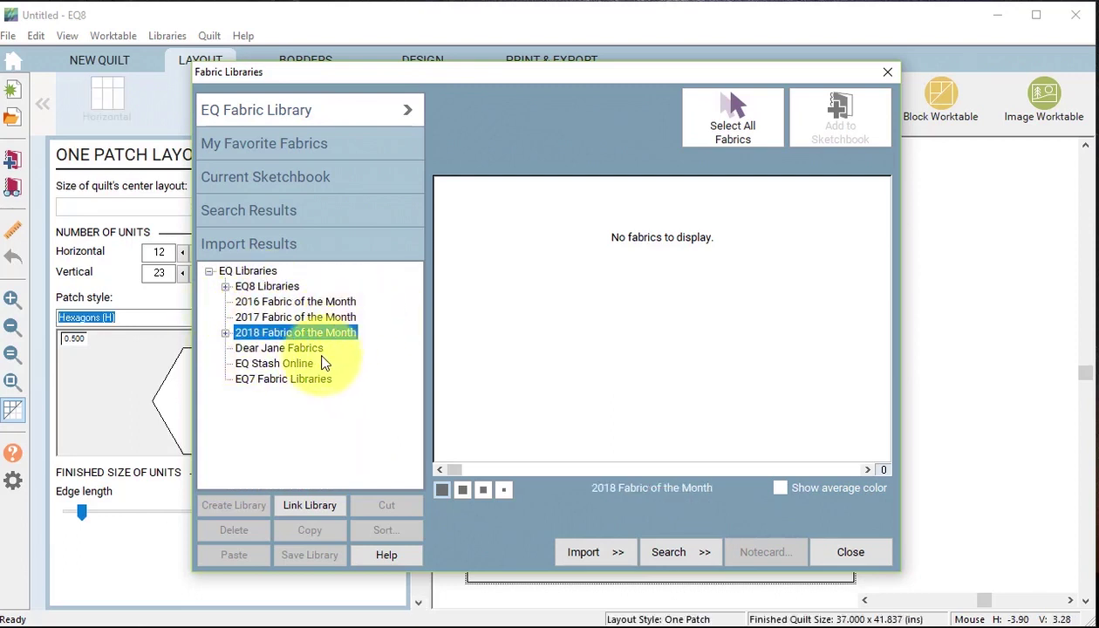
# - Add the pale cream Moda-Kota Batiks swatch from Manufacturer Basics to the sketchbook and close the libraries
pyautogui.click(225, 286)
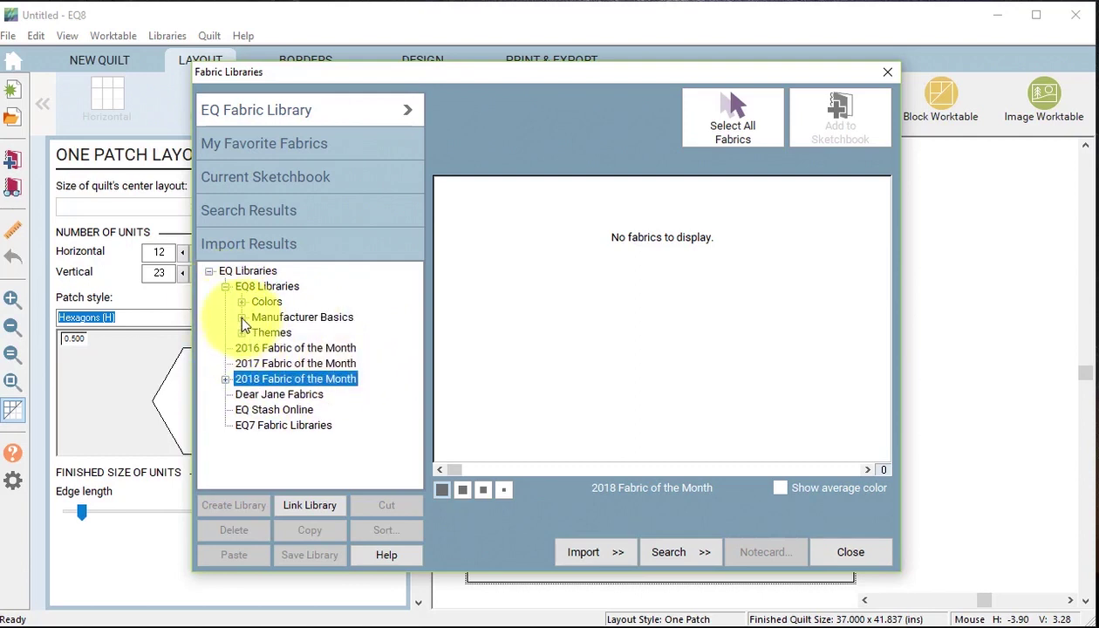
pyautogui.click(243, 318)
pyautogui.moveTo(417, 307); pyautogui.dragTo(449, 372)
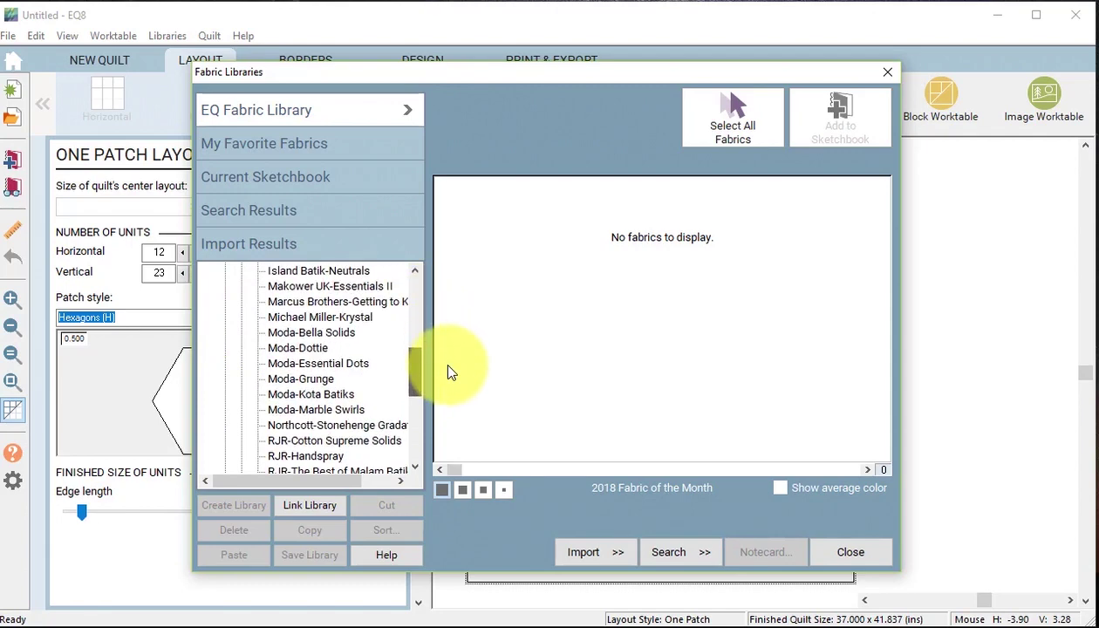
pyautogui.click(353, 395)
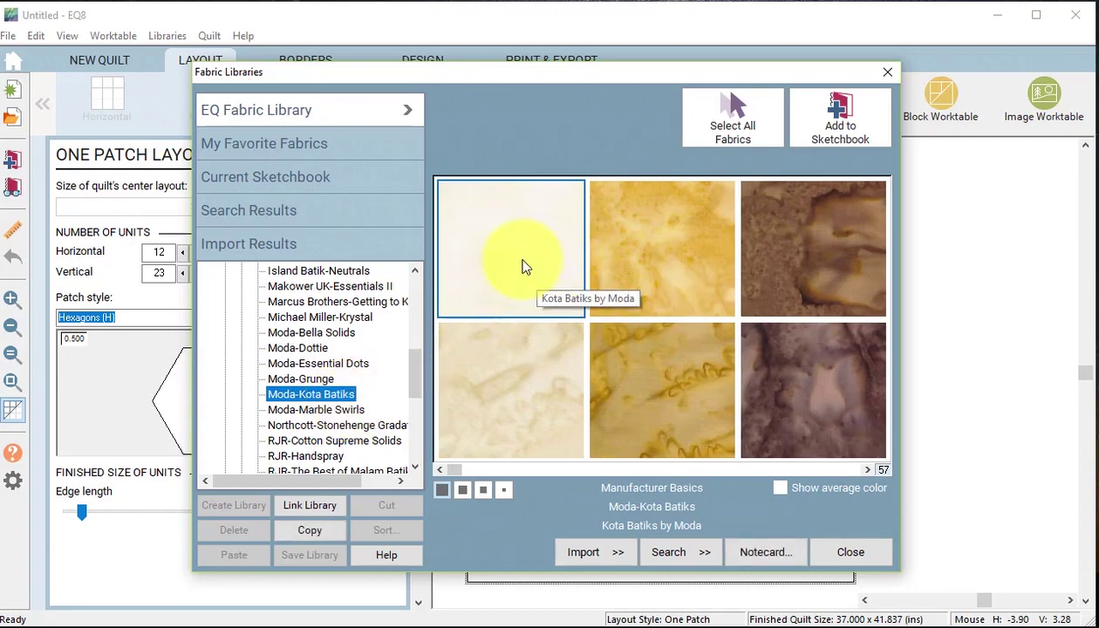
pyautogui.click(514, 248)
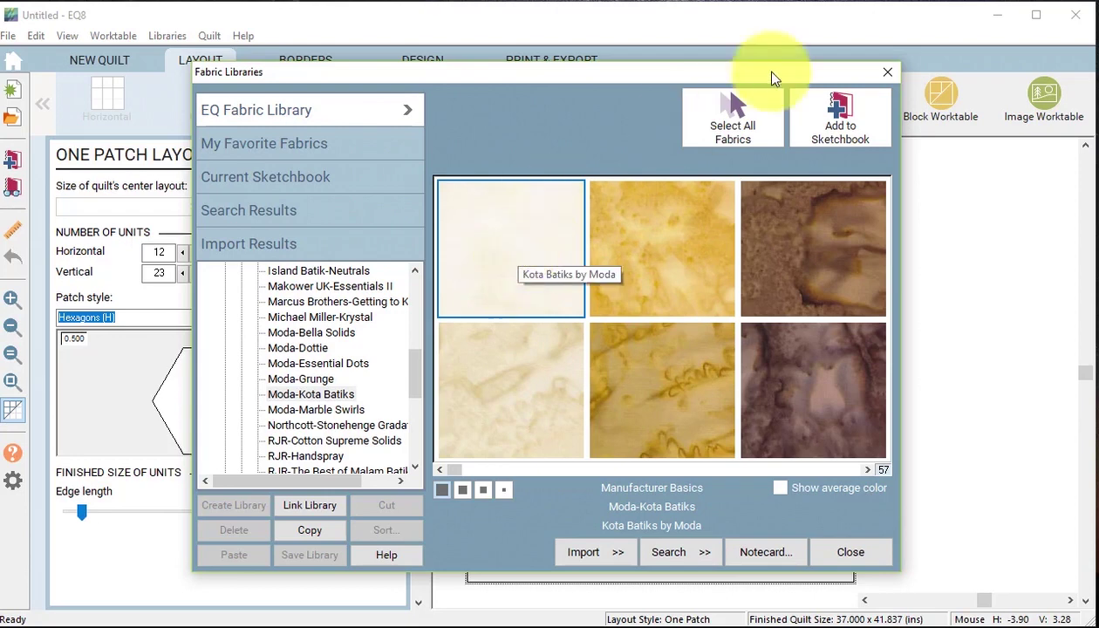
pyautogui.click(842, 118)
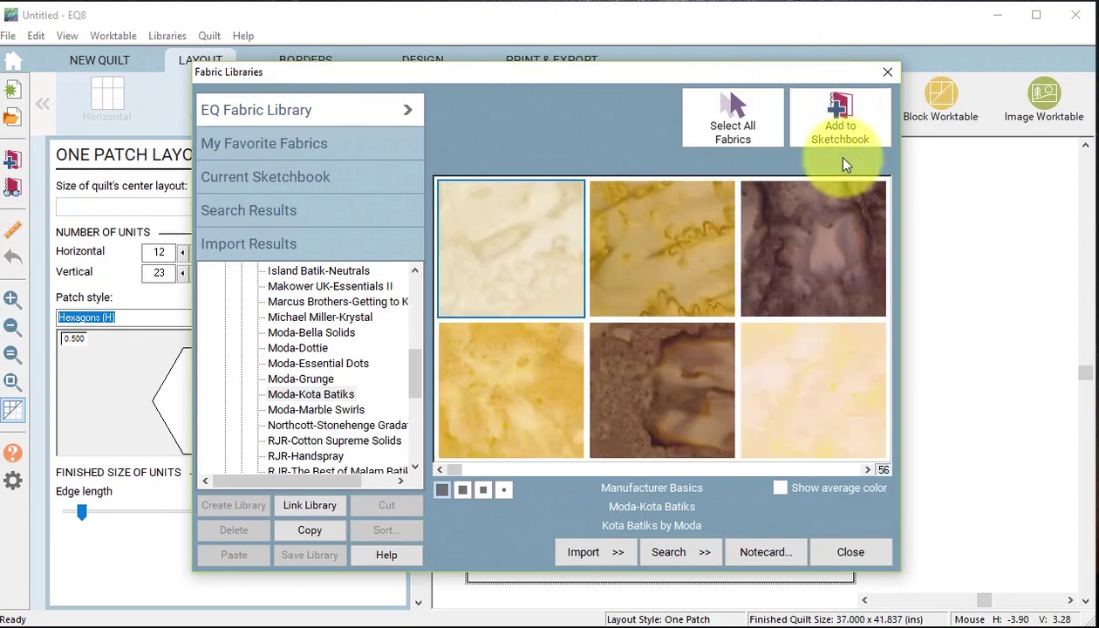
pyautogui.click(851, 553)
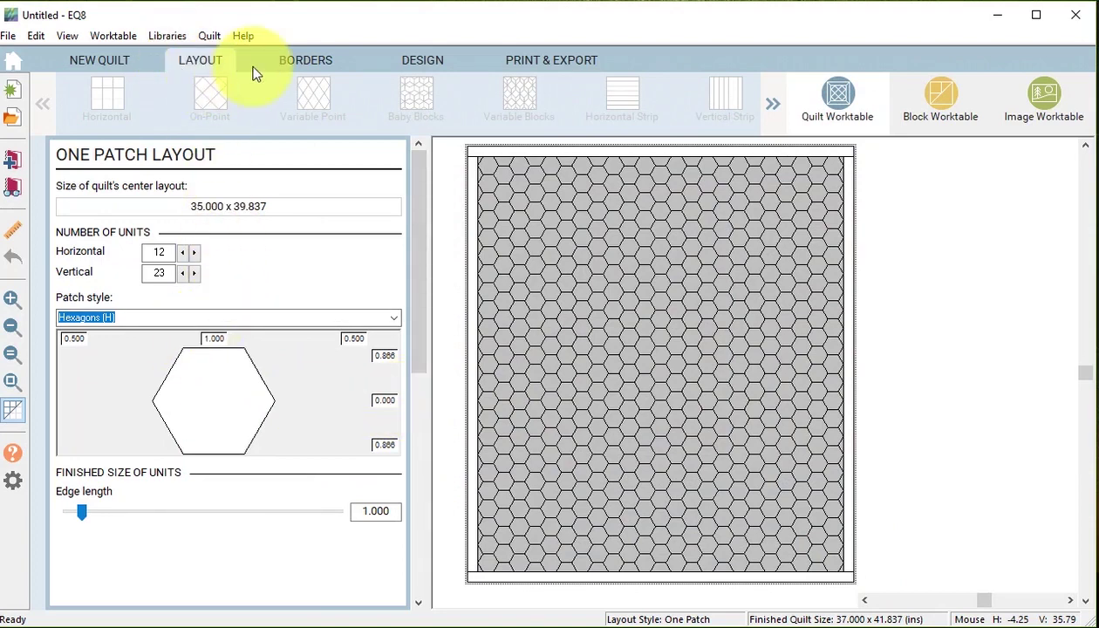
# - Start painting pink hexagons around a centre hexagon near the quilt's top-left corner
pyautogui.click(427, 63)
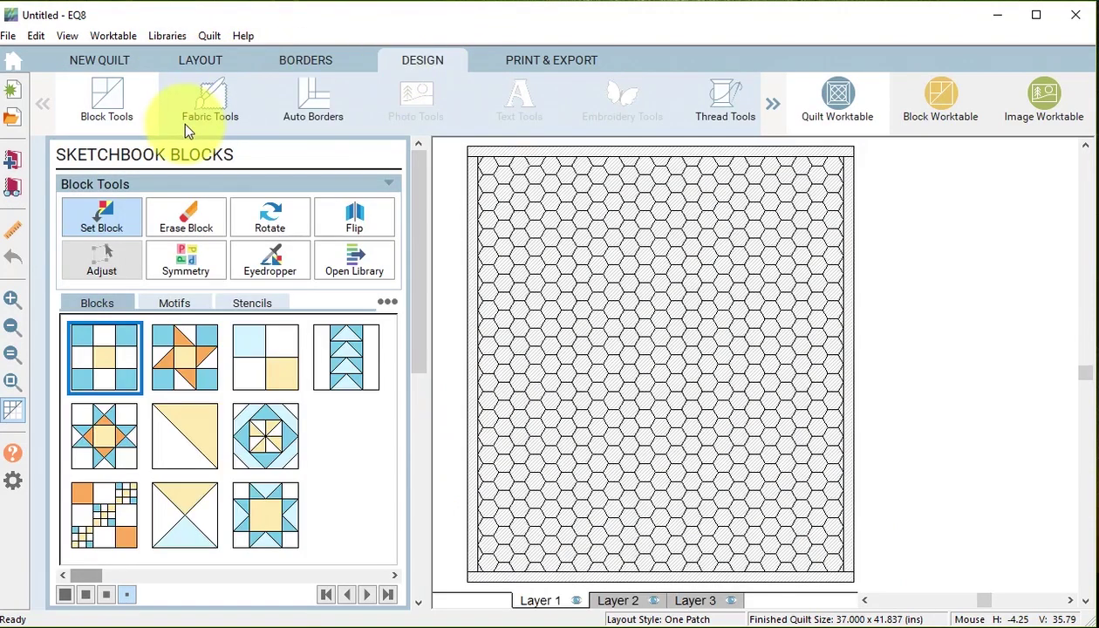
pyautogui.click(202, 115)
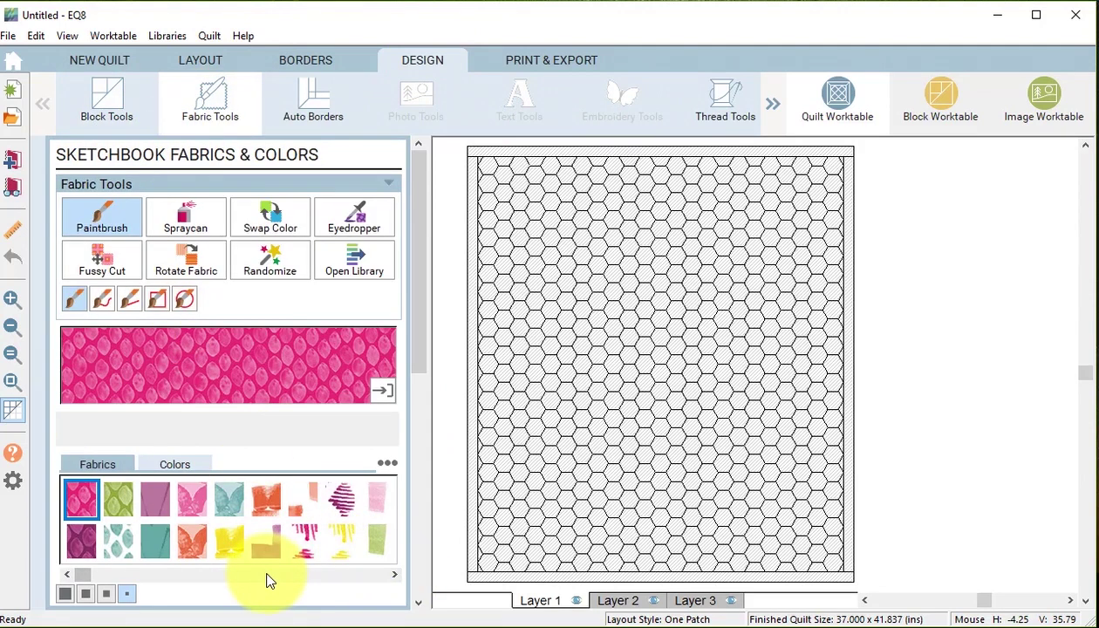
pyautogui.click(520, 165)
pyautogui.click(506, 171)
pyautogui.click(489, 184)
pyautogui.click(489, 202)
# - Complete the pink ring around the empty centre and select the striped pink fabric
pyautogui.click(504, 229)
pyautogui.click(521, 229)
pyautogui.click(550, 215)
pyautogui.click(550, 186)
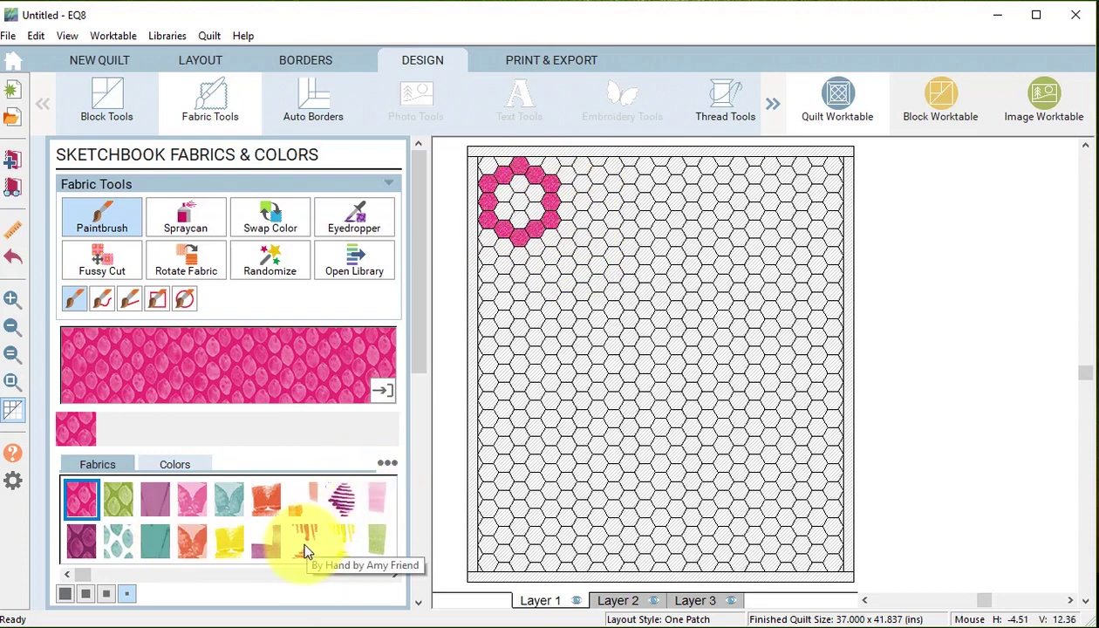
pyautogui.click(305, 546)
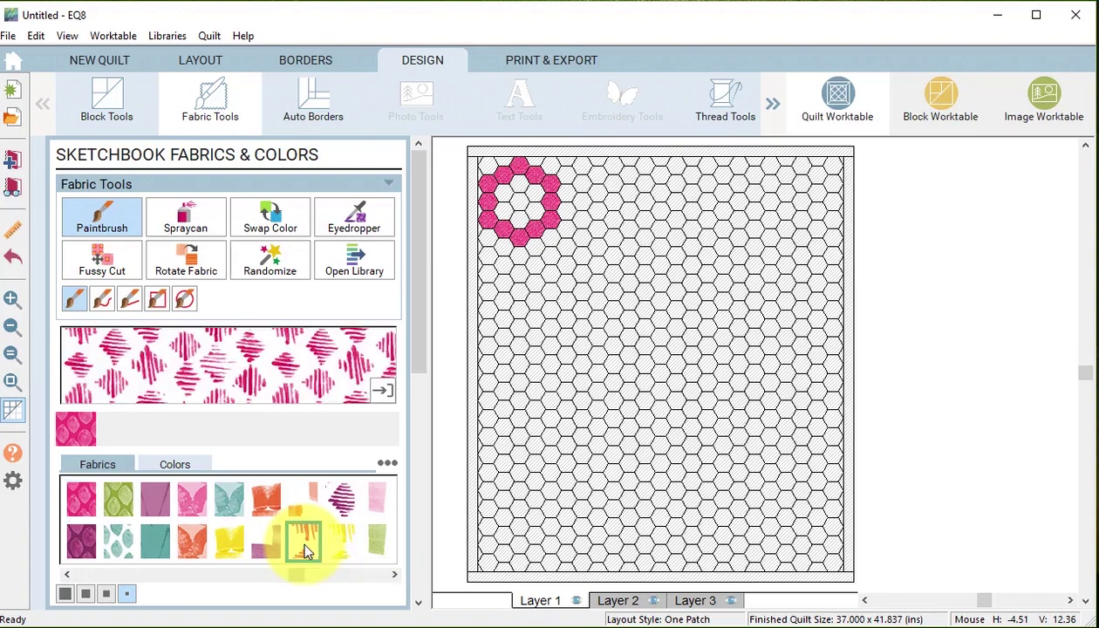
pyautogui.click(93, 220)
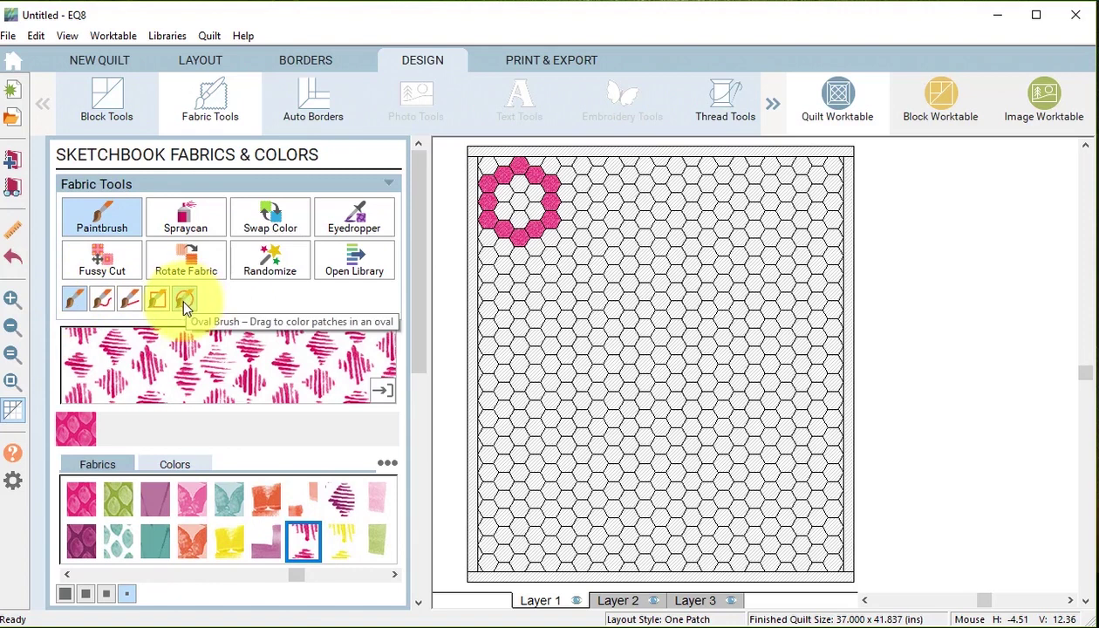
# - Zoom in on the pink ring, fill its six inner hexagons with striped fabric, and paint the centre yellow
pyautogui.click(12, 299)
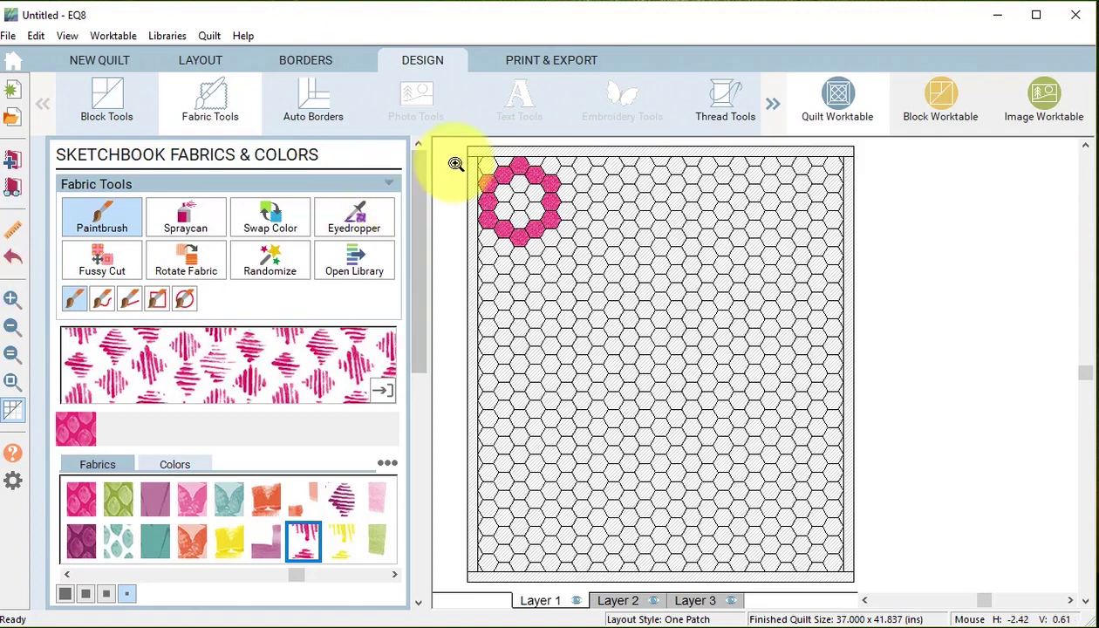
pyautogui.moveTo(466, 164); pyautogui.dragTo(656, 278)
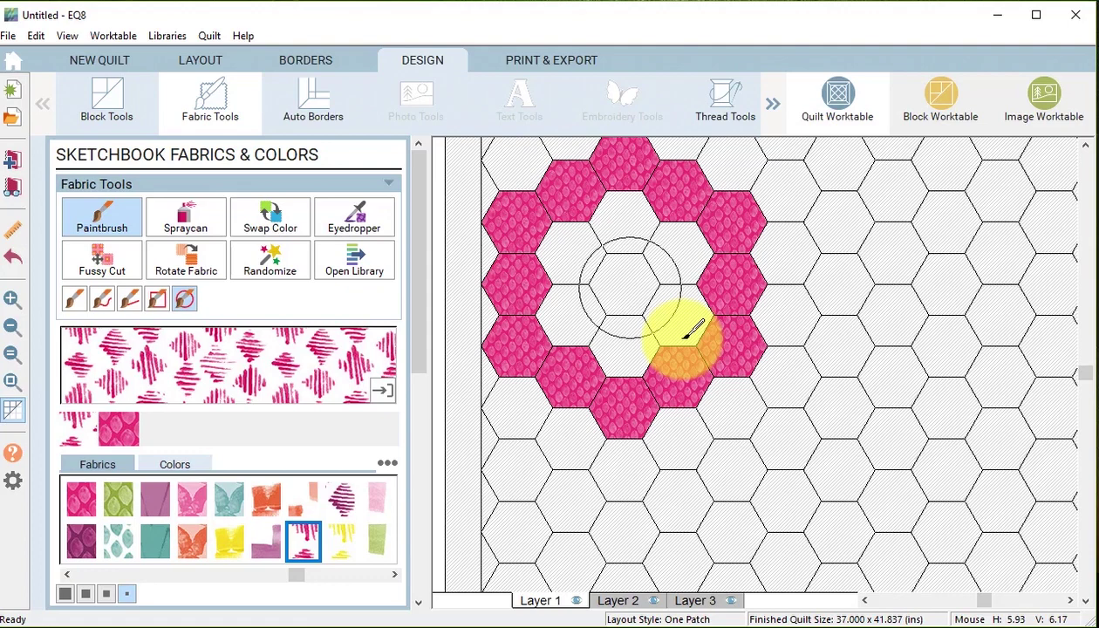
pyautogui.click(686, 337)
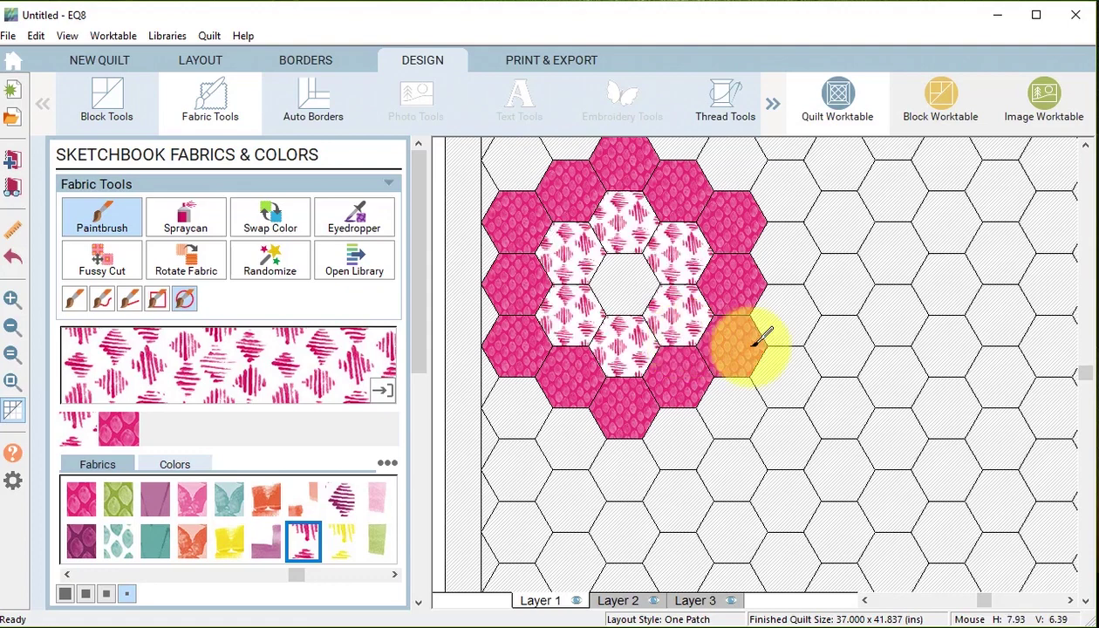
pyautogui.click(228, 541)
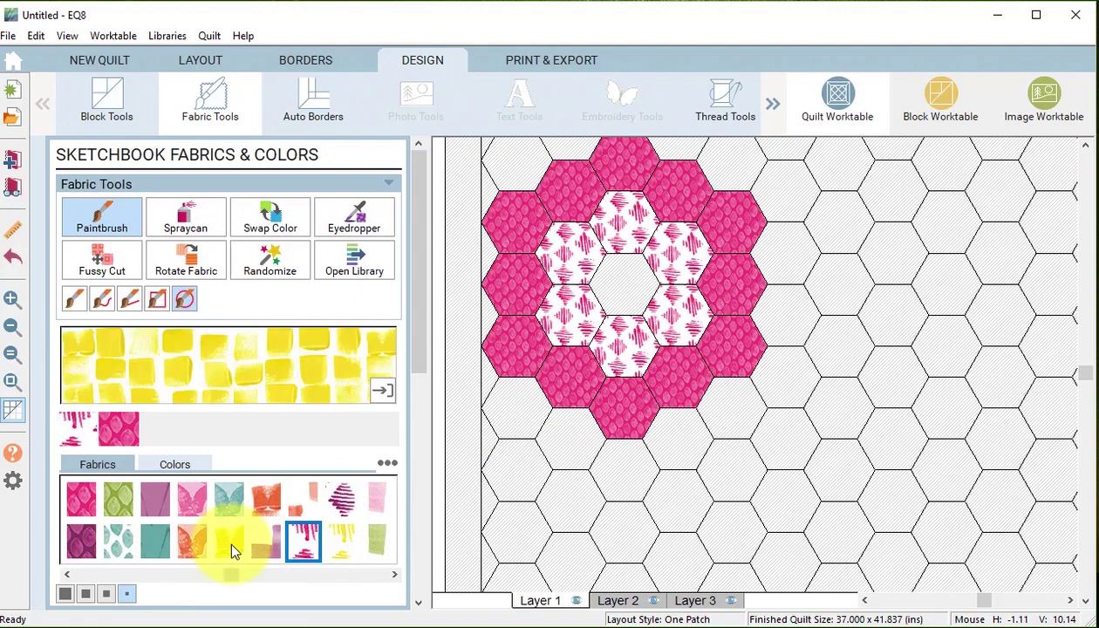
pyautogui.click(644, 281)
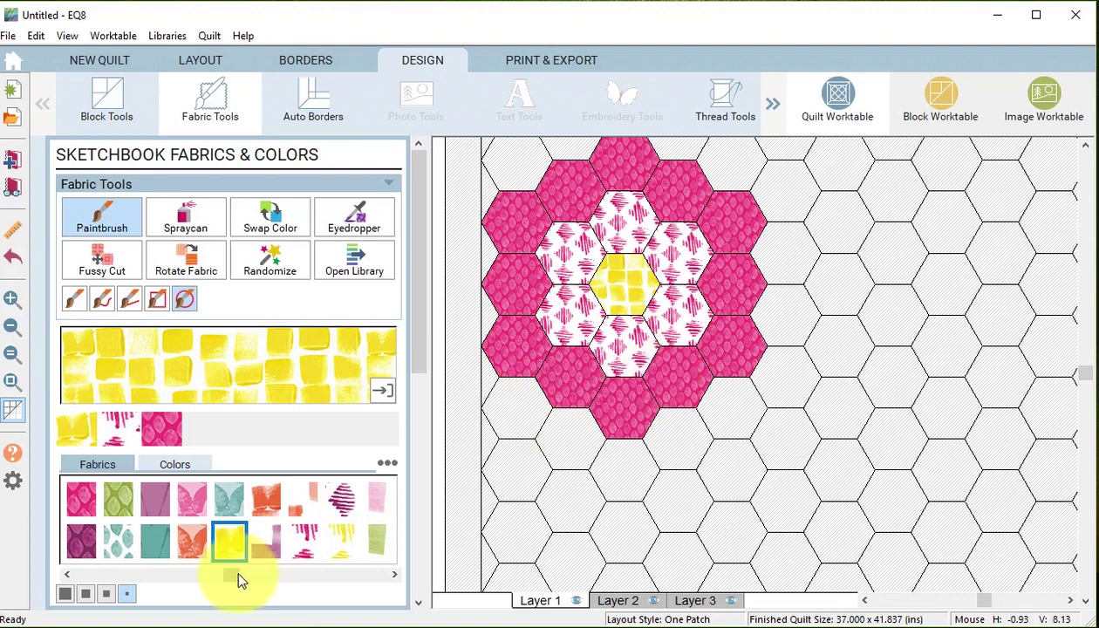
# - Paint lines of cream batik hexagons to the right of, below and lower-left of the flower
pyautogui.moveTo(231, 574); pyautogui.dragTo(389, 576)
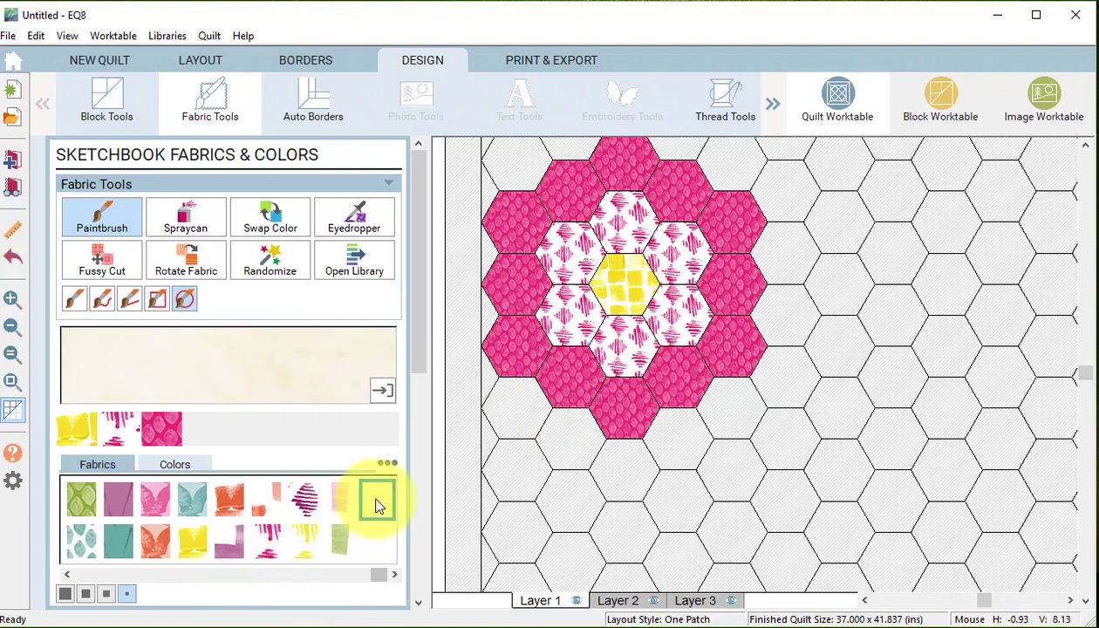
pyautogui.click(129, 299)
pyautogui.moveTo(690, 148); pyautogui.dragTo(790, 186)
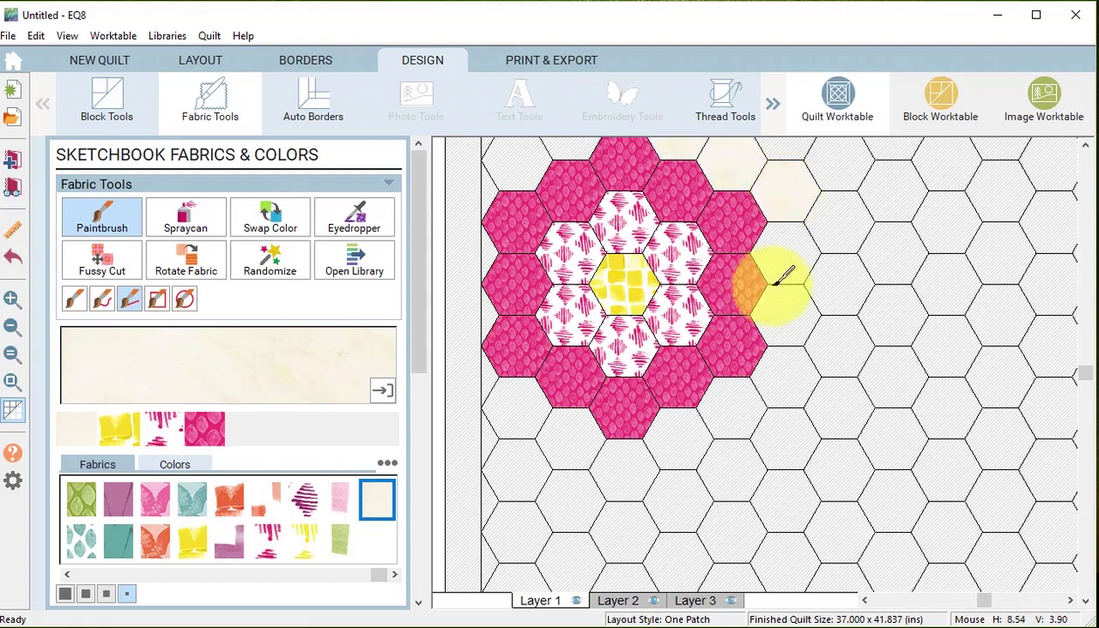
pyautogui.moveTo(790, 283); pyautogui.dragTo(781, 365)
pyautogui.moveTo(735, 397); pyautogui.dragTo(621, 461)
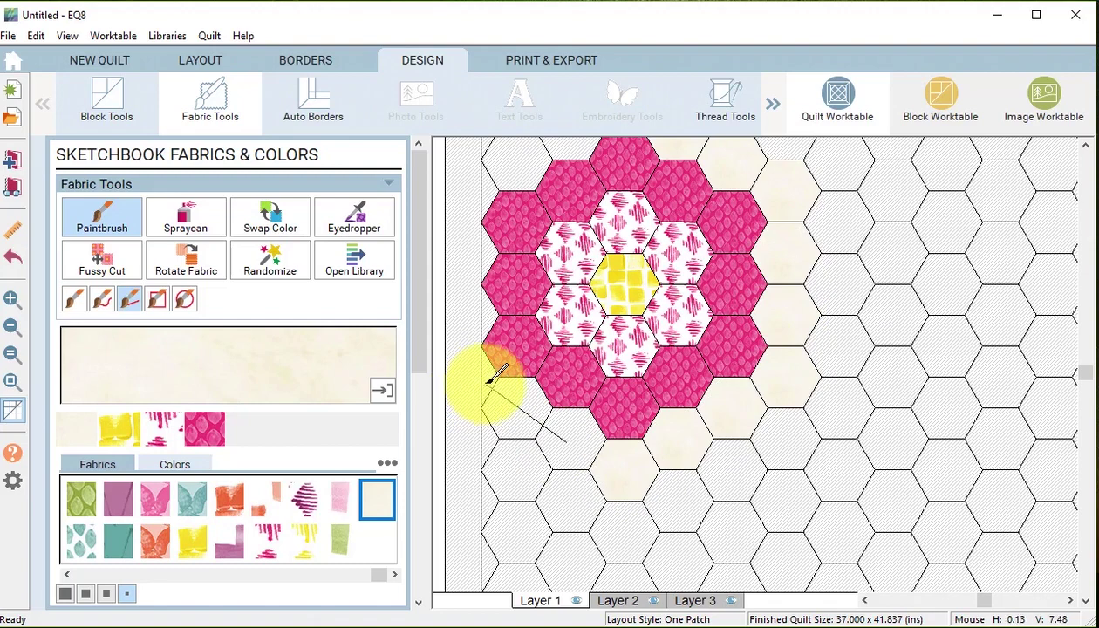
pyautogui.moveTo(489, 384); pyautogui.dragTo(490, 374)
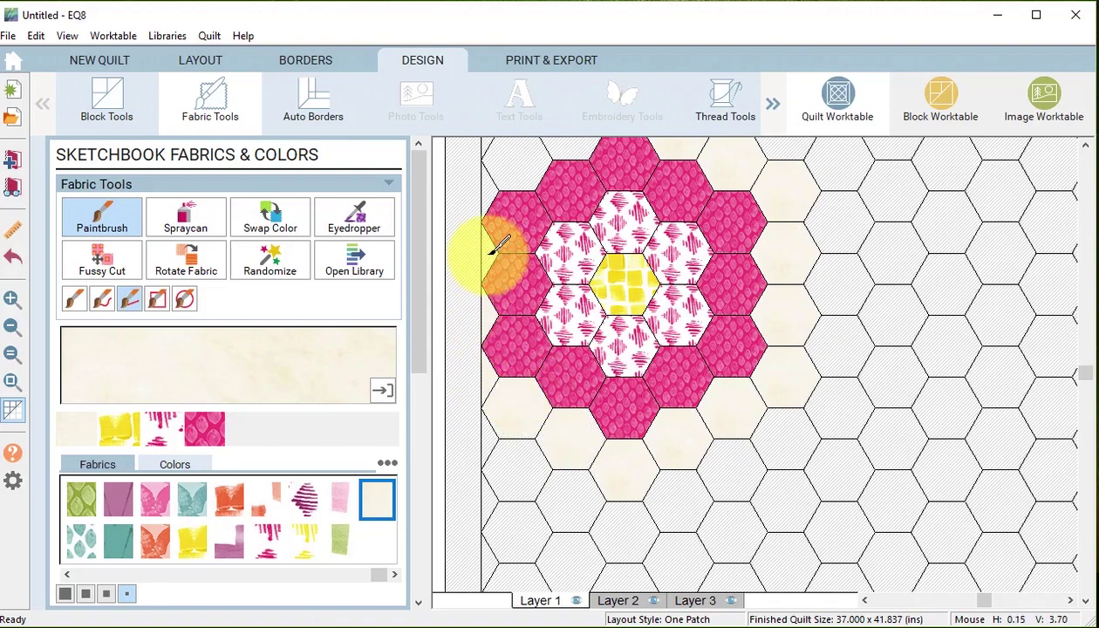
pyautogui.scroll(1, 569, 172)
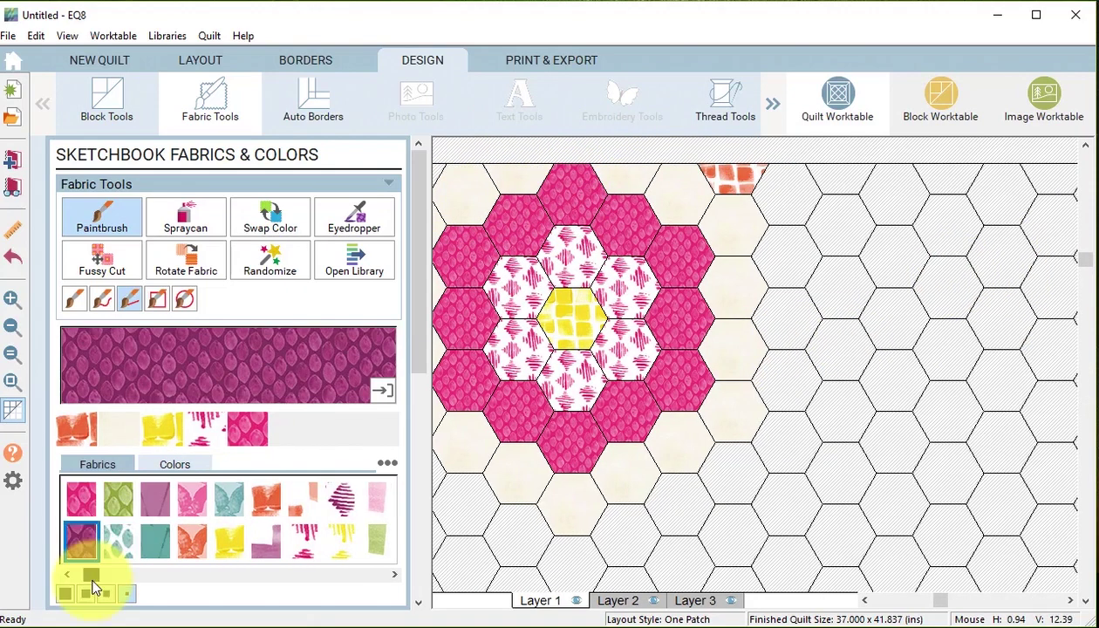
# - Paint a second flower's outer ring in the mauve crosshatch fabric, right of the first flower
pyautogui.click(81, 541)
pyautogui.click(155, 501)
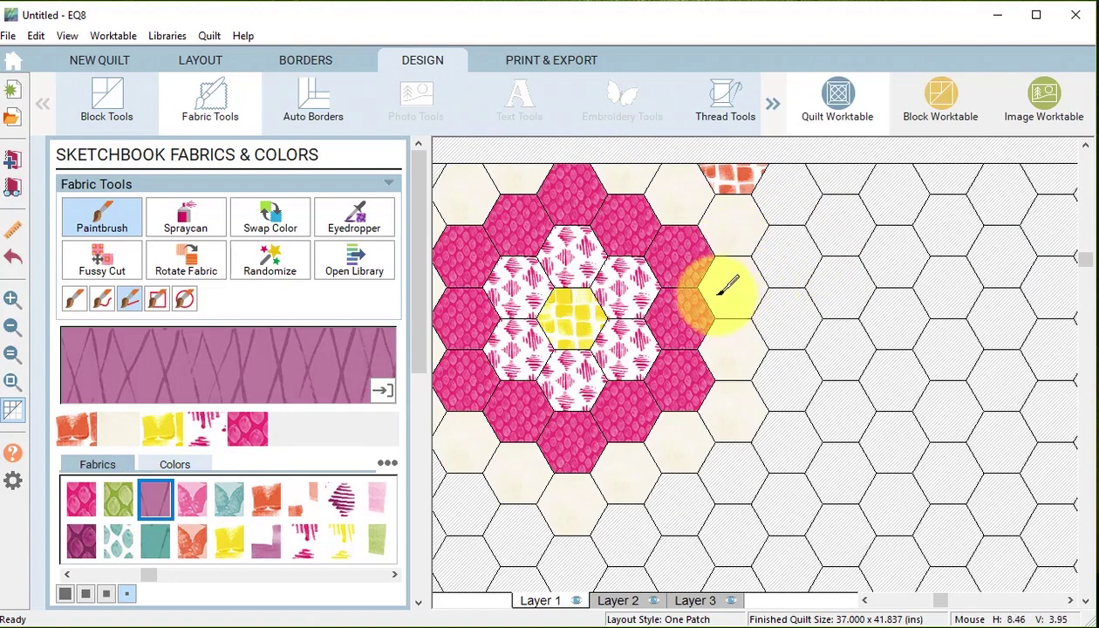
pyautogui.moveTo(786, 246)
pyautogui.mouseDown()
pyautogui.moveTo(888, 192)
pyautogui.moveTo(1004, 266)
pyautogui.mouseUp()
pyautogui.moveTo(1014, 394)
pyautogui.mouseDown()
pyautogui.moveTo(883, 441)
pyautogui.moveTo(777, 378)
pyautogui.moveTo(783, 336)
pyautogui.mouseUp()
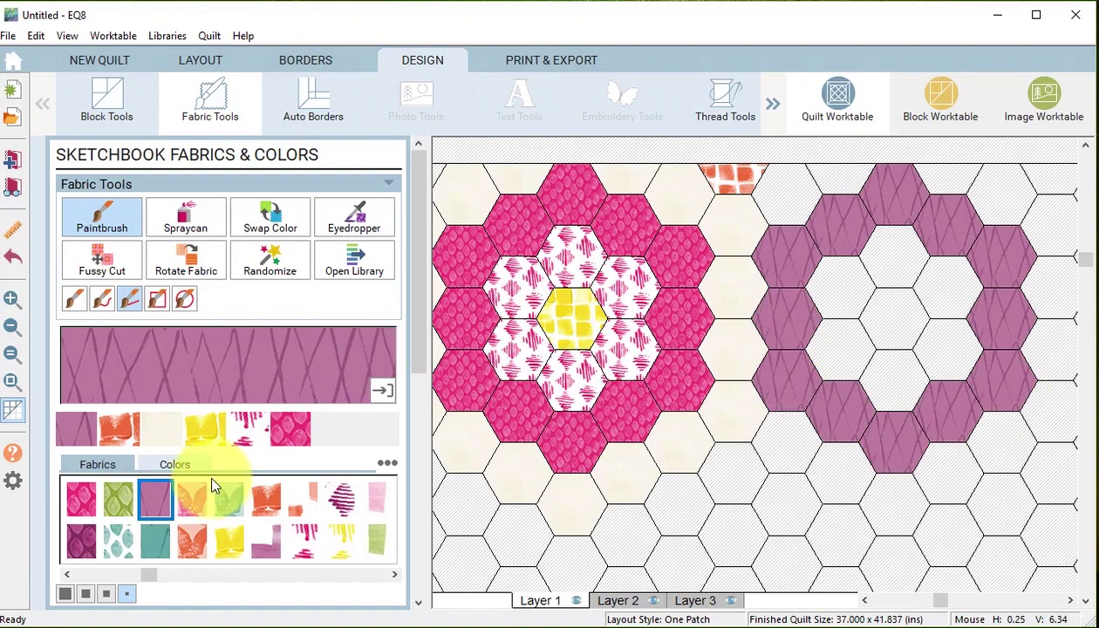
# - Fill the mauve flower's inner ring with striped pink and paint its centre green
pyautogui.click(340, 500)
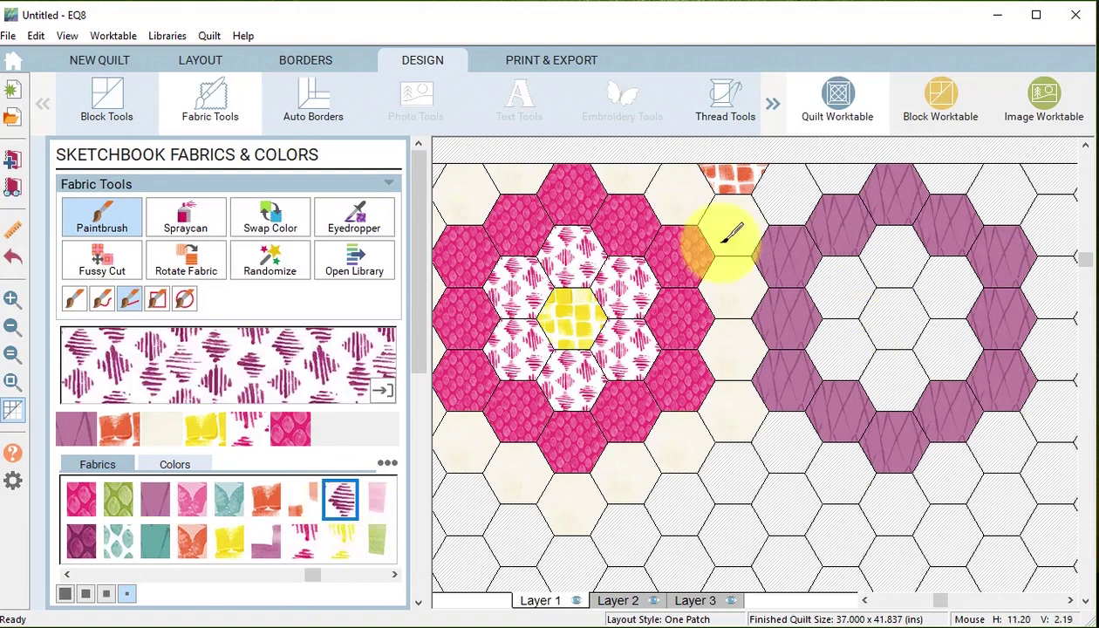
pyautogui.click(185, 298)
pyautogui.moveTo(886, 254)
pyautogui.mouseDown()
pyautogui.moveTo(922, 361)
pyautogui.moveTo(945, 359)
pyautogui.moveTo(899, 258)
pyautogui.mouseUp()
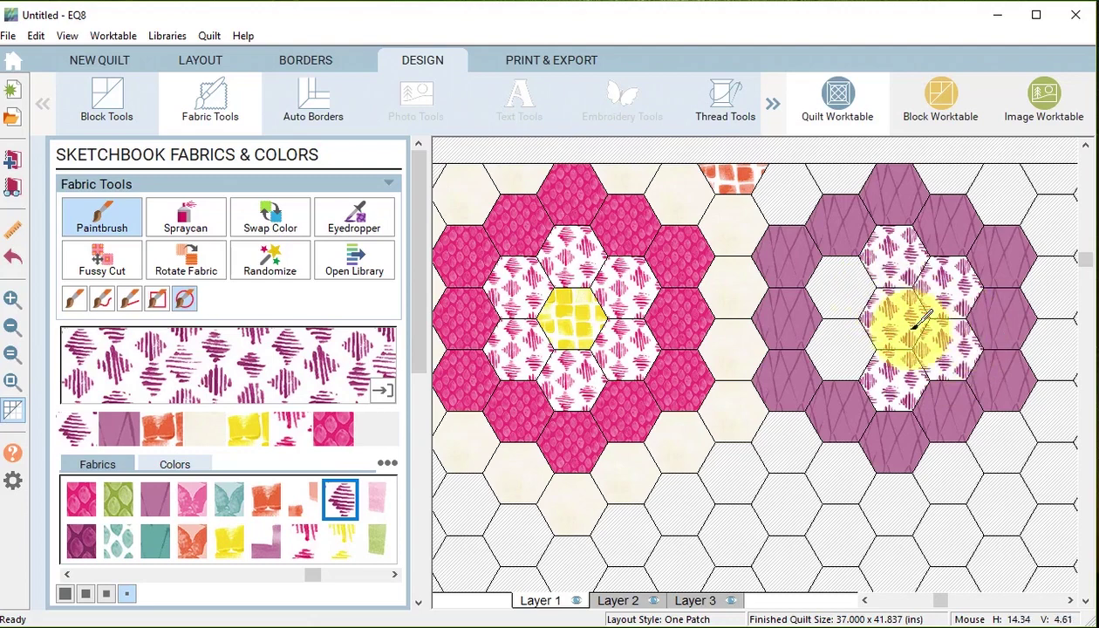
pyautogui.click(12, 256)
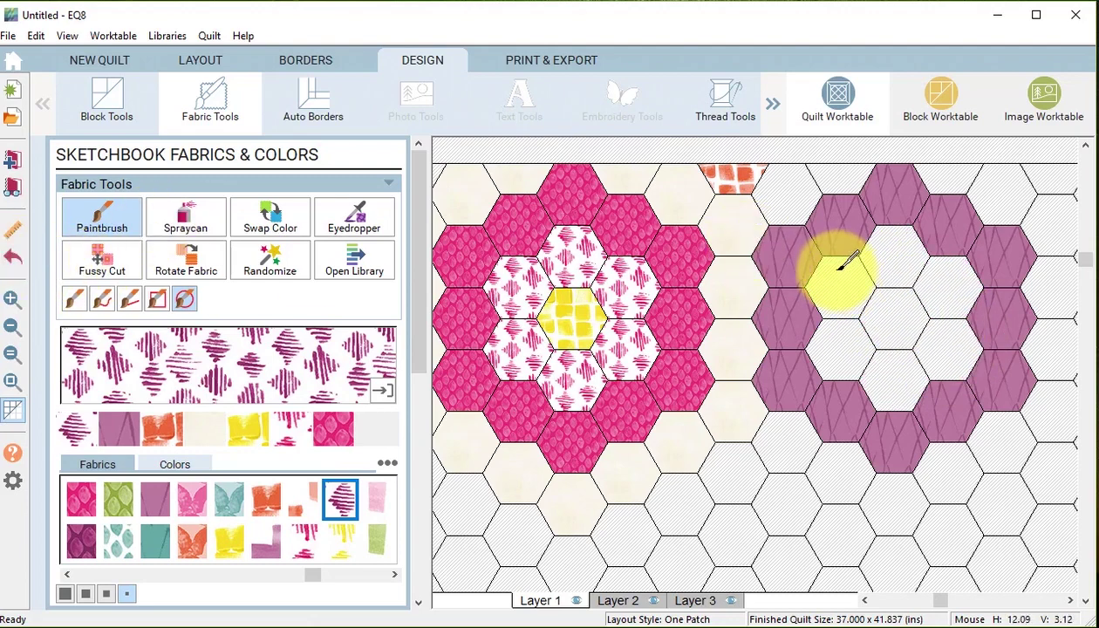
pyautogui.moveTo(928, 304)
pyautogui.mouseDown()
pyautogui.moveTo(942, 344)
pyautogui.moveTo(969, 369)
pyautogui.moveTo(924, 305)
pyautogui.mouseUp()
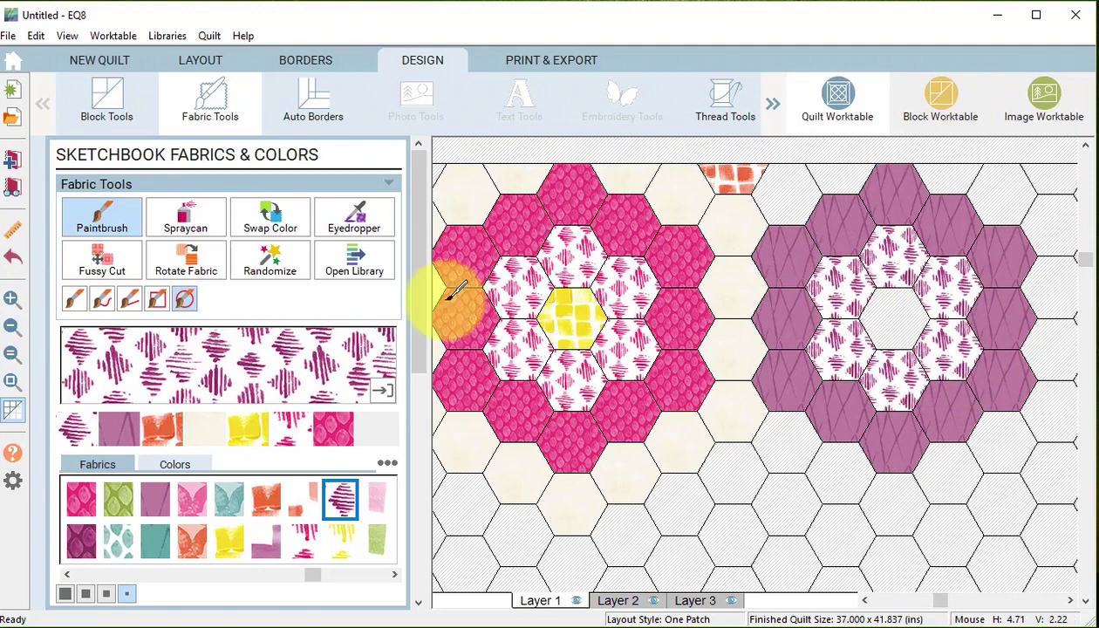
pyautogui.click(377, 539)
pyautogui.click(894, 323)
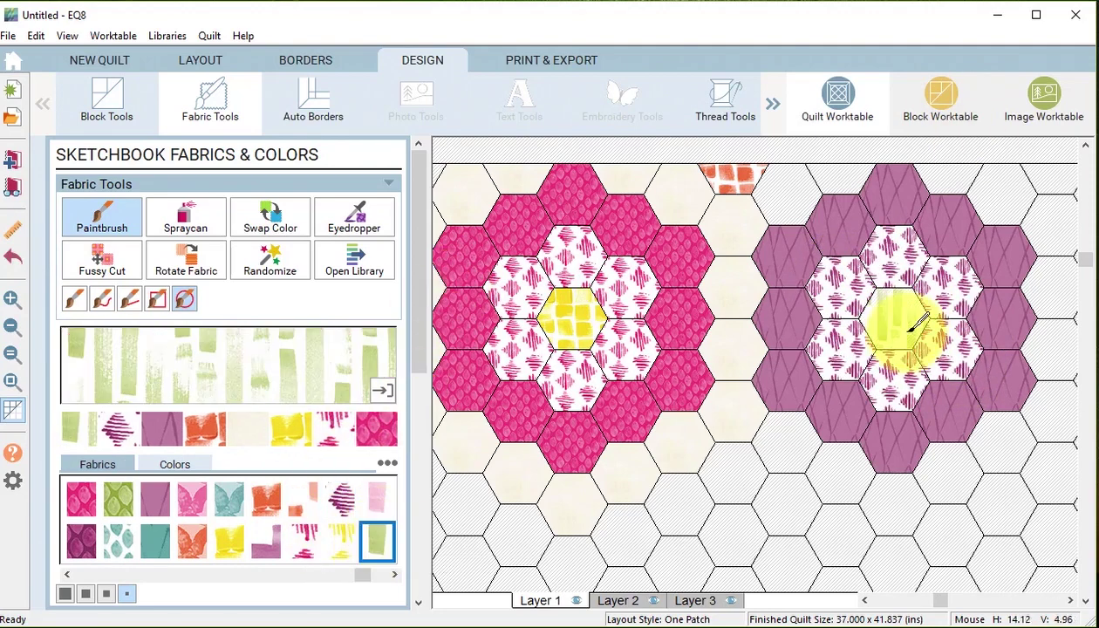
# - Paint cream background around the second flower, plus orange, green and yellow hexagons nearby
pyautogui.click(249, 428)
pyautogui.click(768, 445)
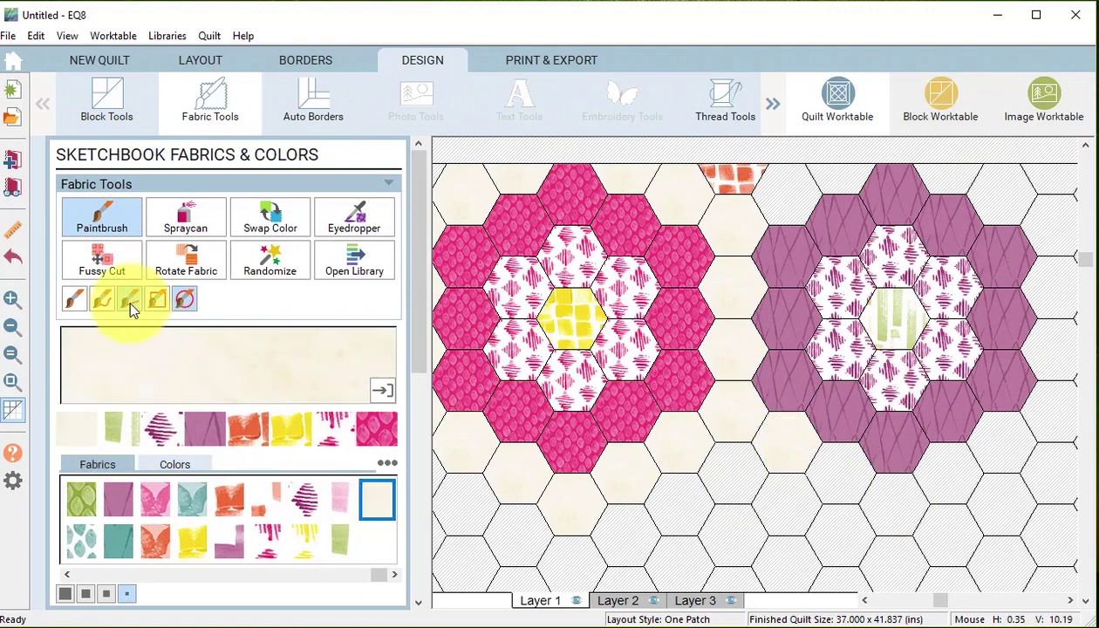
pyautogui.click(129, 300)
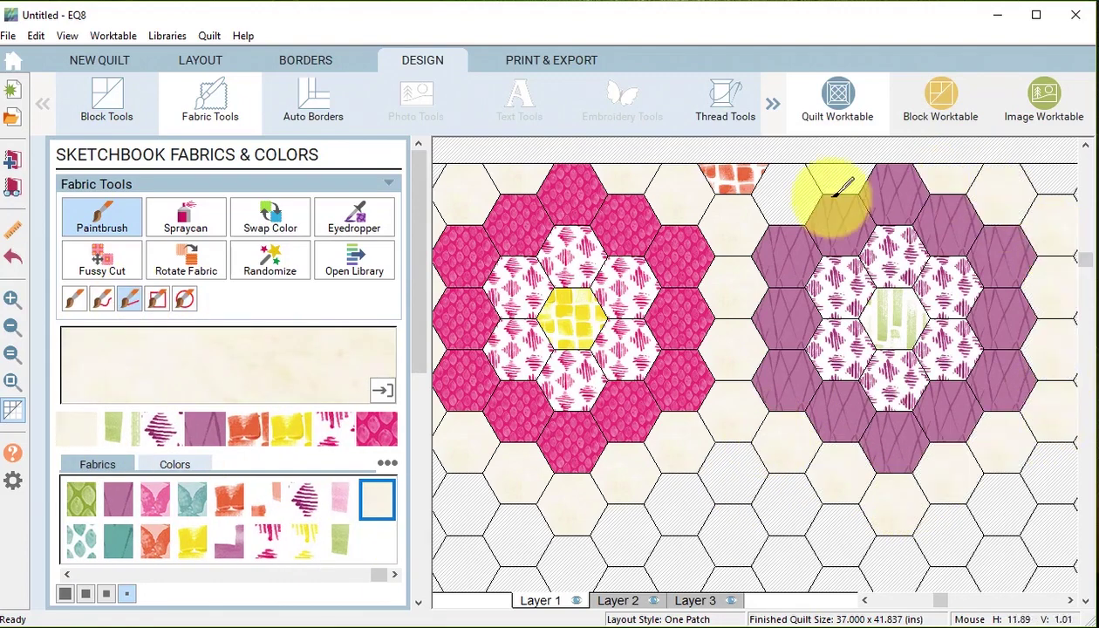
pyautogui.moveTo(708, 362); pyautogui.dragTo(689, 515)
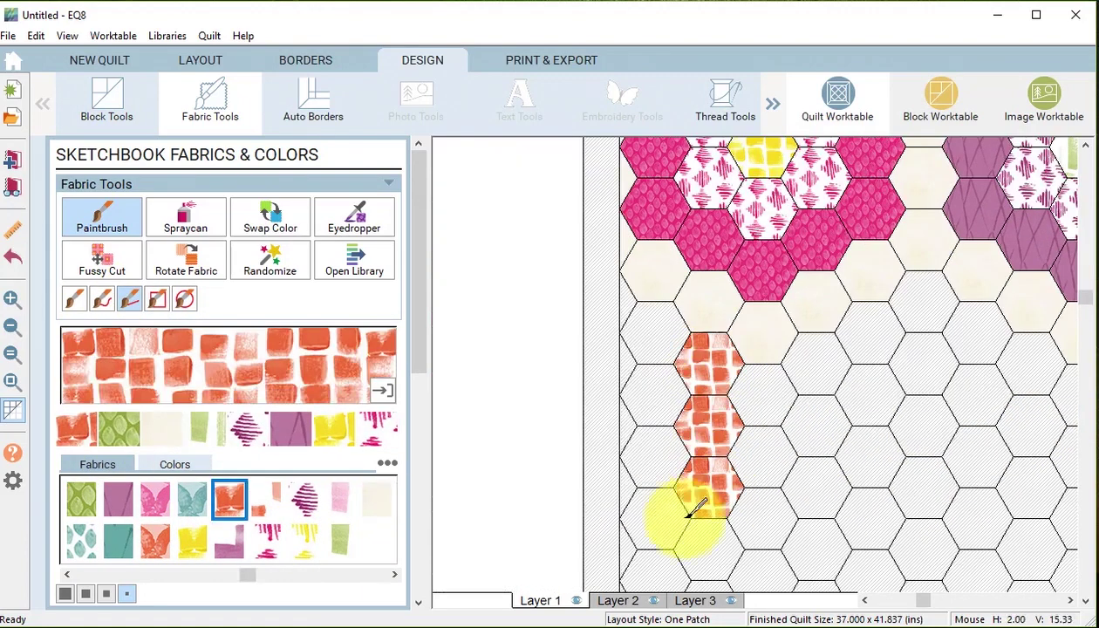
pyautogui.click(645, 306)
pyautogui.click(119, 428)
pyautogui.moveTo(650, 393); pyautogui.dragTo(650, 462)
pyautogui.click(192, 539)
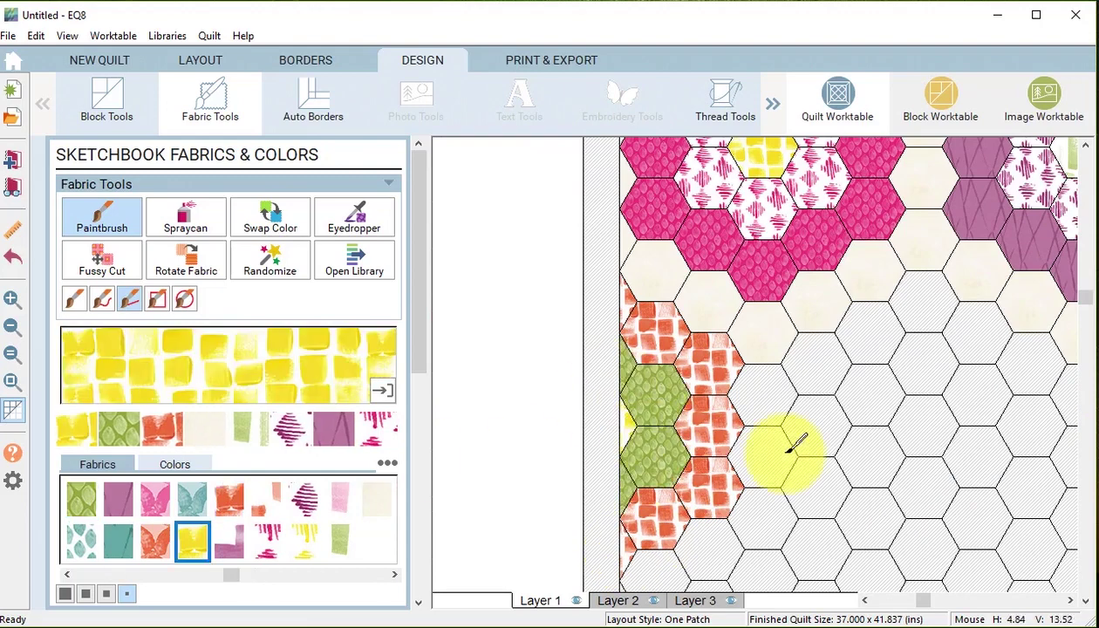
pyautogui.click(375, 499)
# - Paint another pink flower with its inner ring and centre, then bring up the border settings
pyautogui.scroll(-1, 773, 507)
pyautogui.click(155, 499)
pyautogui.moveTo(815, 283); pyautogui.dragTo(923, 211)
pyautogui.hscroll(2, 712, 429)
pyautogui.click(339, 498)
pyautogui.click(707, 289)
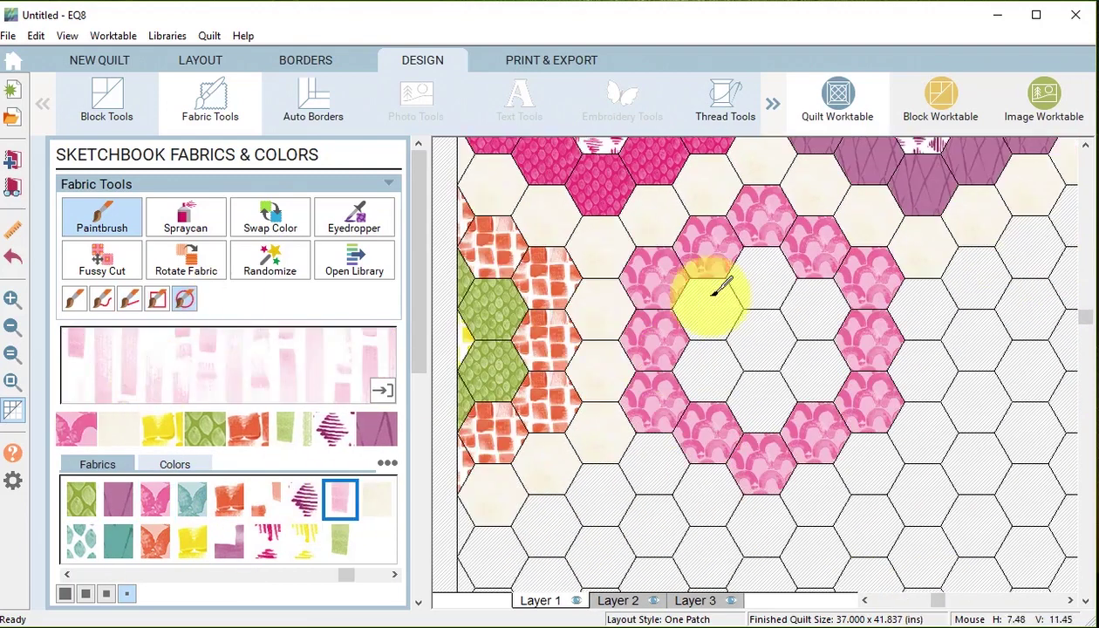
pyautogui.click(119, 499)
pyautogui.click(762, 341)
pyautogui.click(377, 498)
pyautogui.click(129, 299)
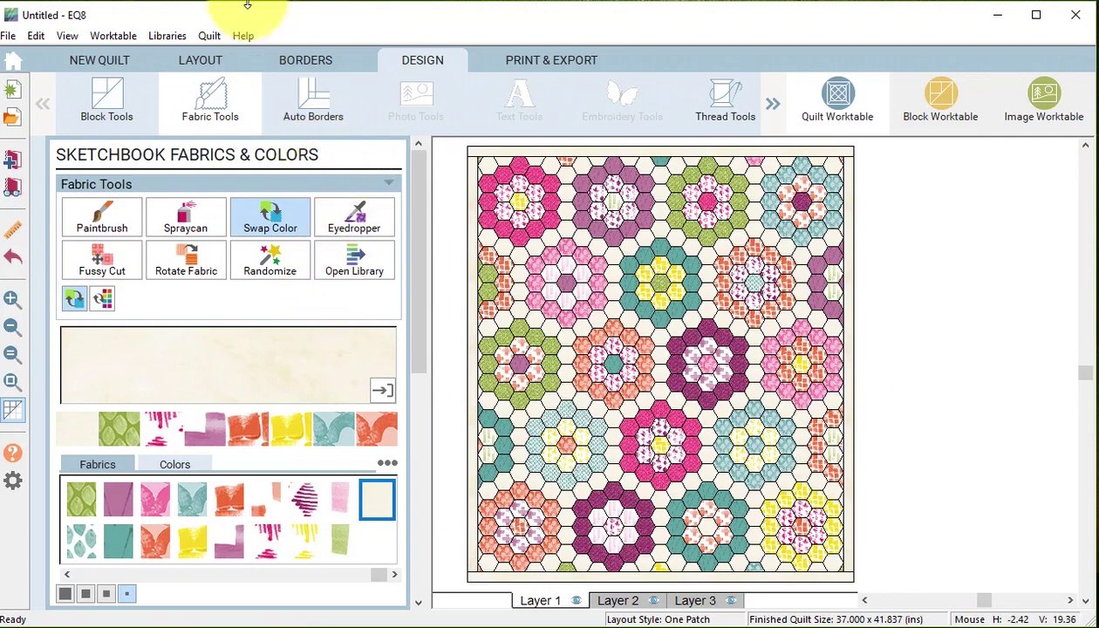
pyautogui.click(301, 61)
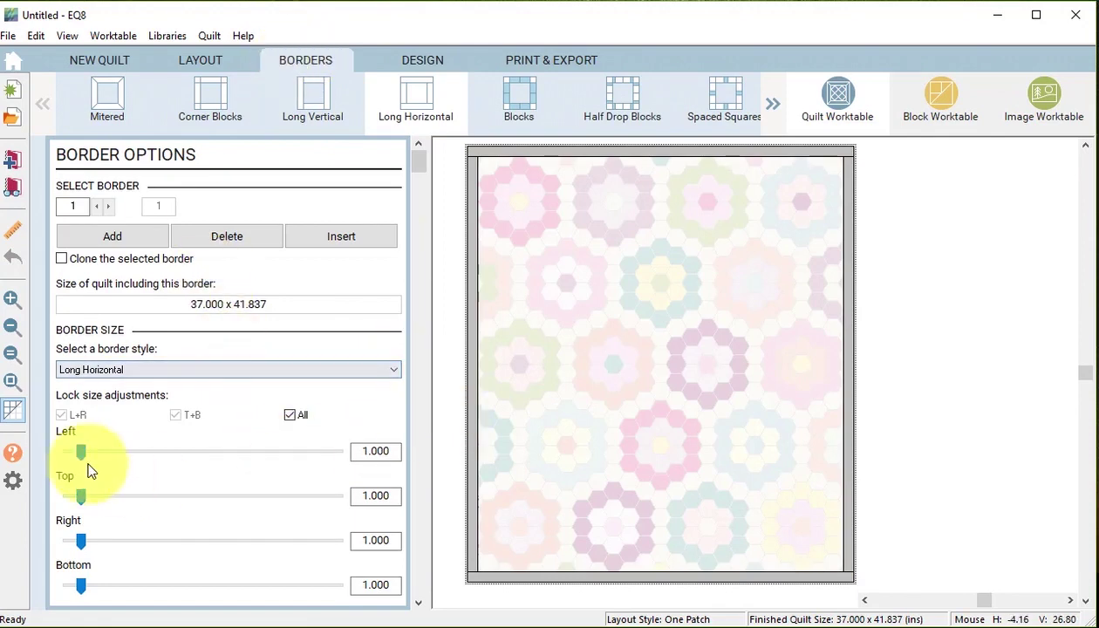
# - Narrow all four borders to 0.375 and change the first border's style to Mitered
pyautogui.moveTo(81, 452); pyautogui.dragTo(74, 454)
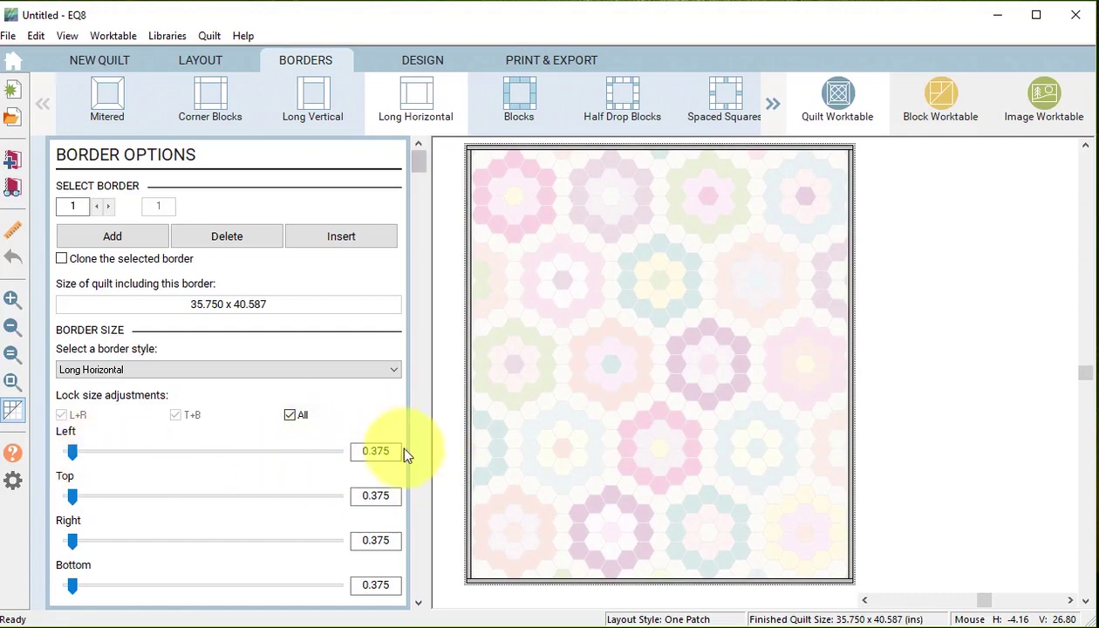
pyautogui.click(14, 487)
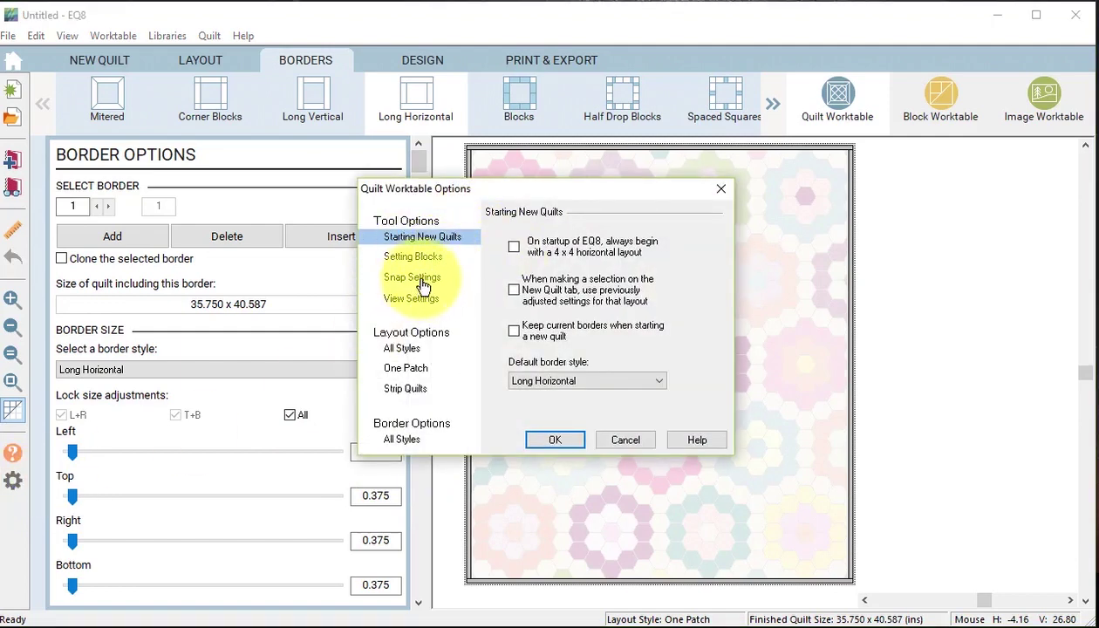
pyautogui.click(422, 281)
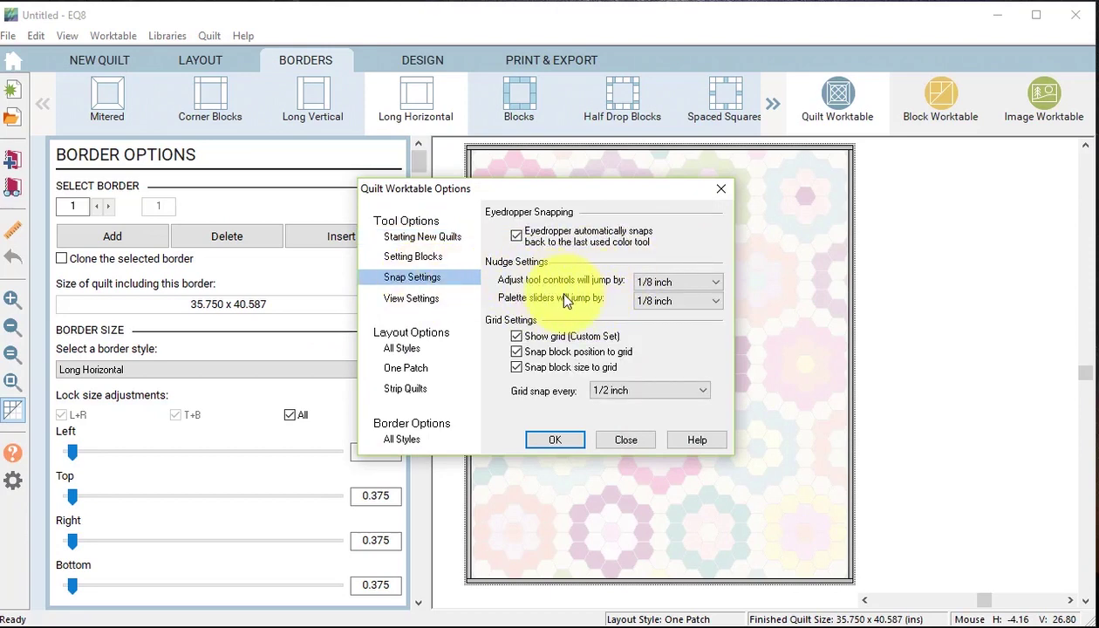
pyautogui.click(720, 189)
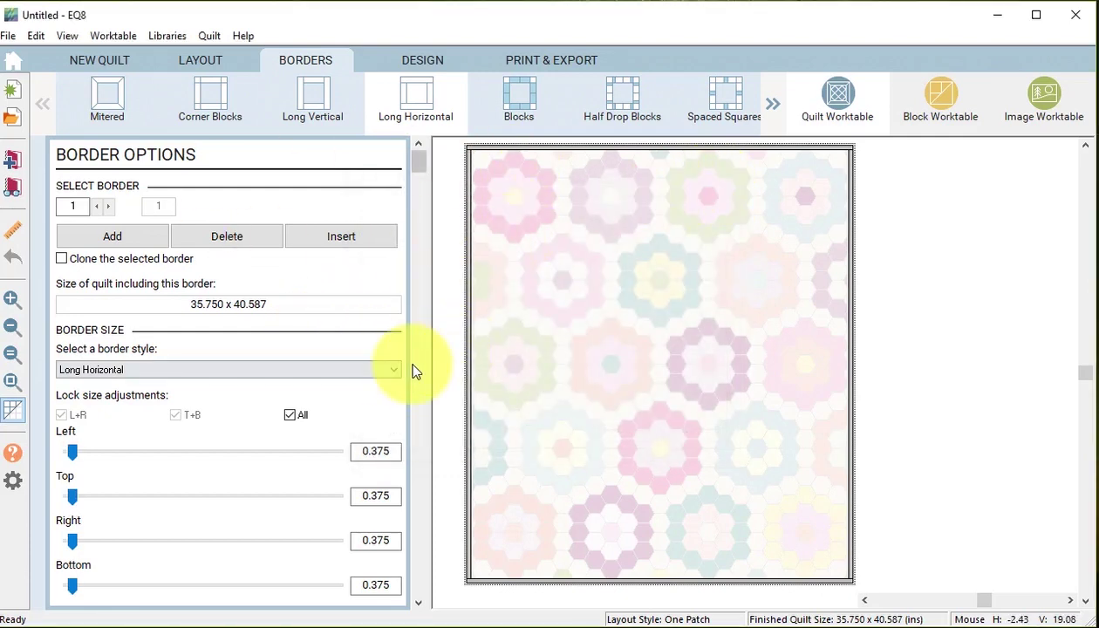
pyautogui.click(390, 369)
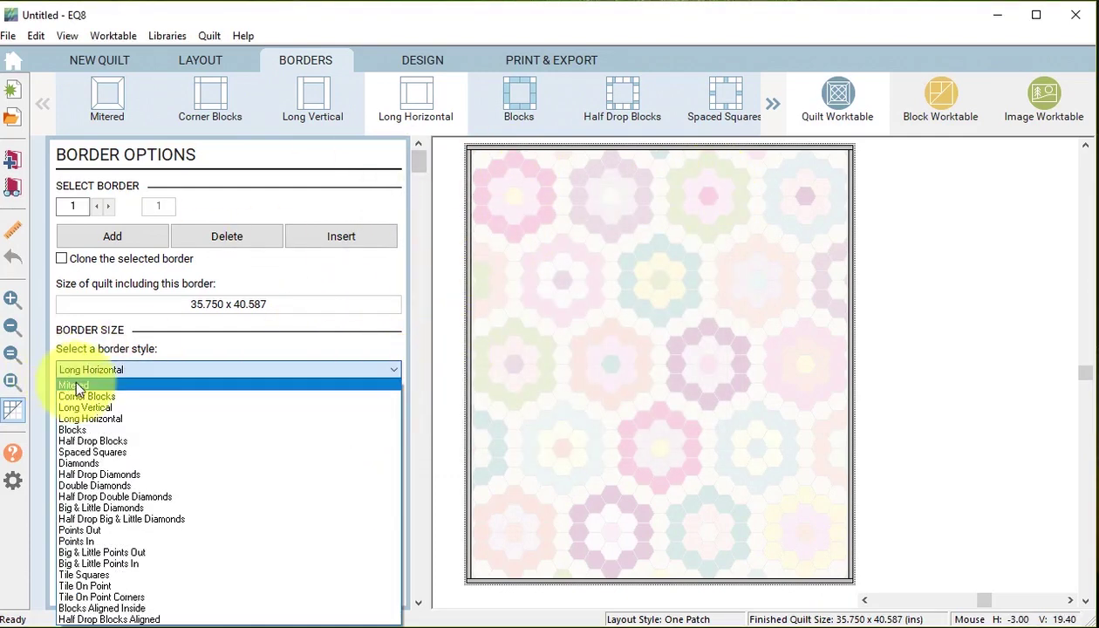
pyautogui.click(75, 385)
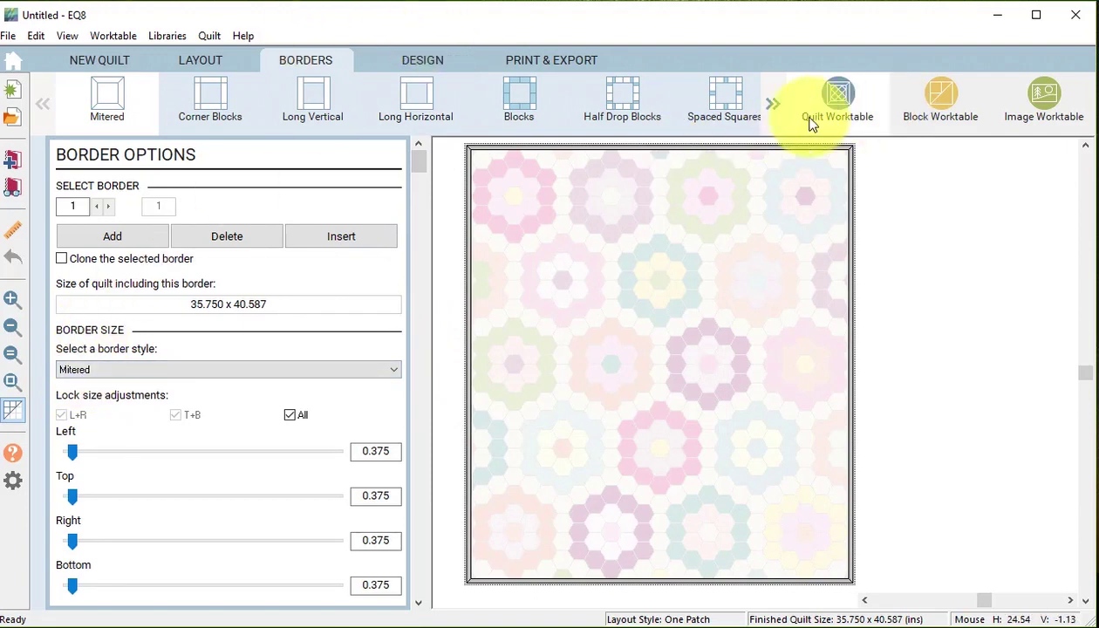
# - Paint the mitered border with the green textured fabric and hide the hexagon patch lines
pyautogui.click(434, 67)
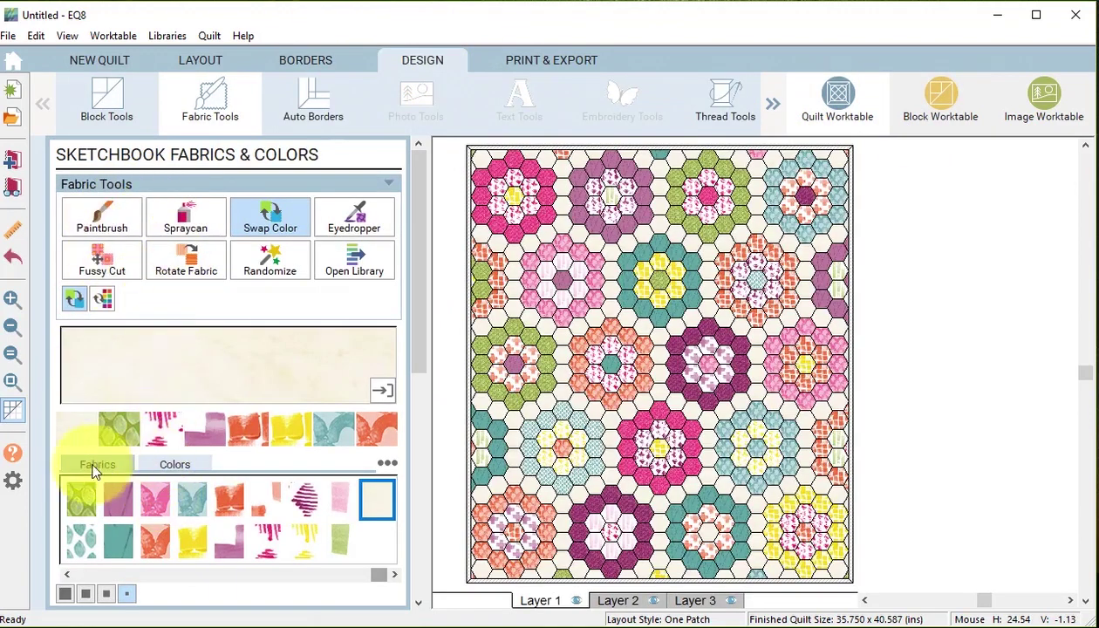
pyautogui.click(85, 494)
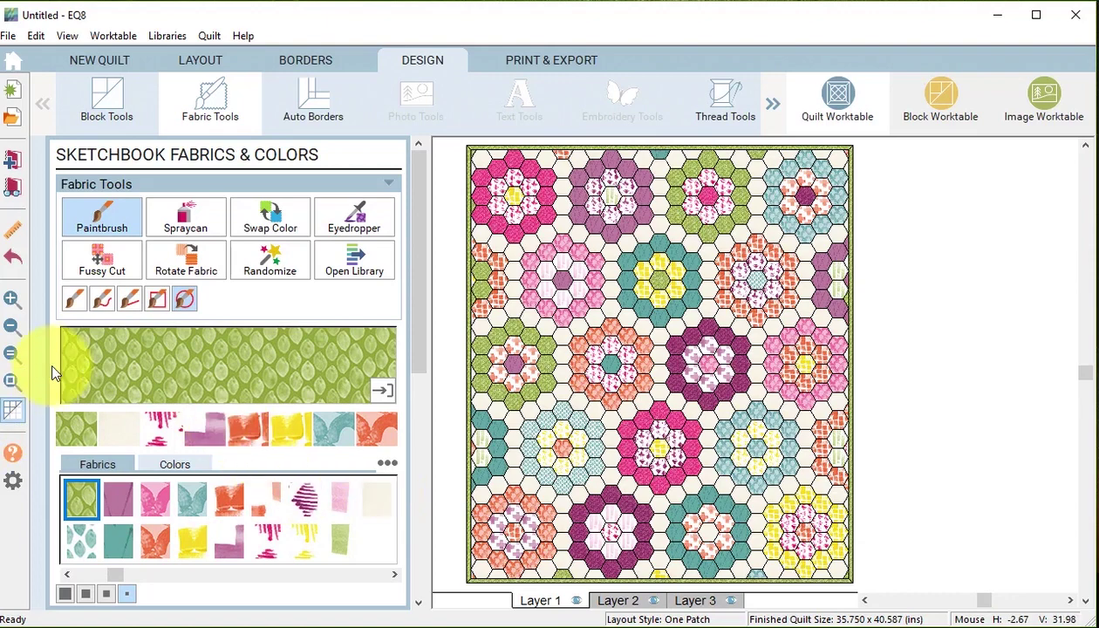
pyautogui.click(13, 411)
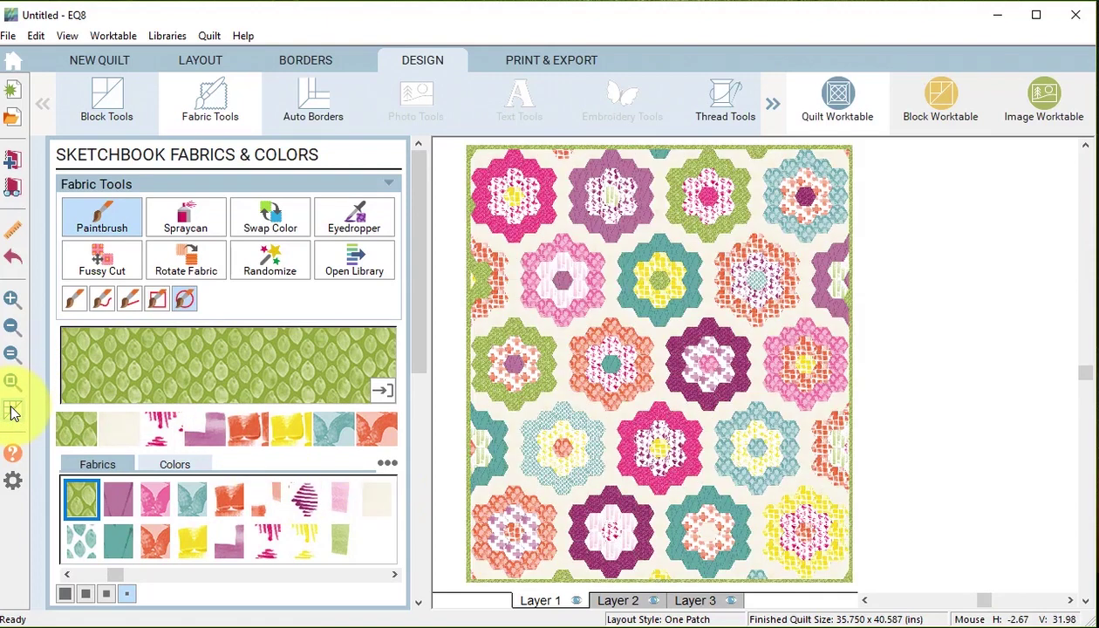
# - Add the flower-garden quilt to the Project Sketchbook and save the project as 'One Patch Flower Garden'
pyautogui.click(10, 164)
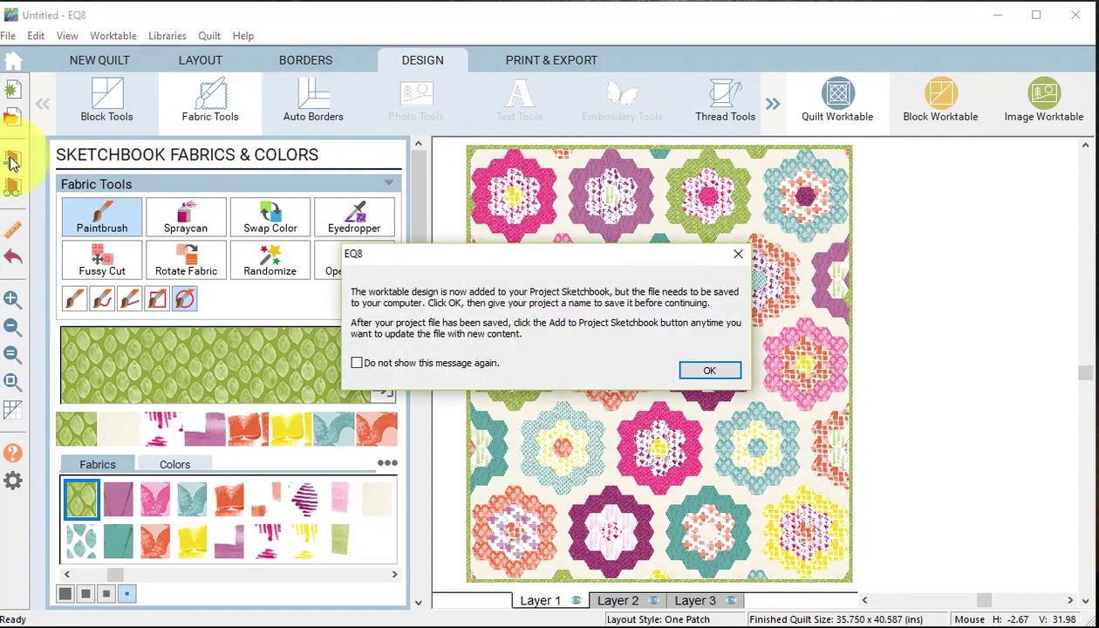
pyautogui.click(711, 372)
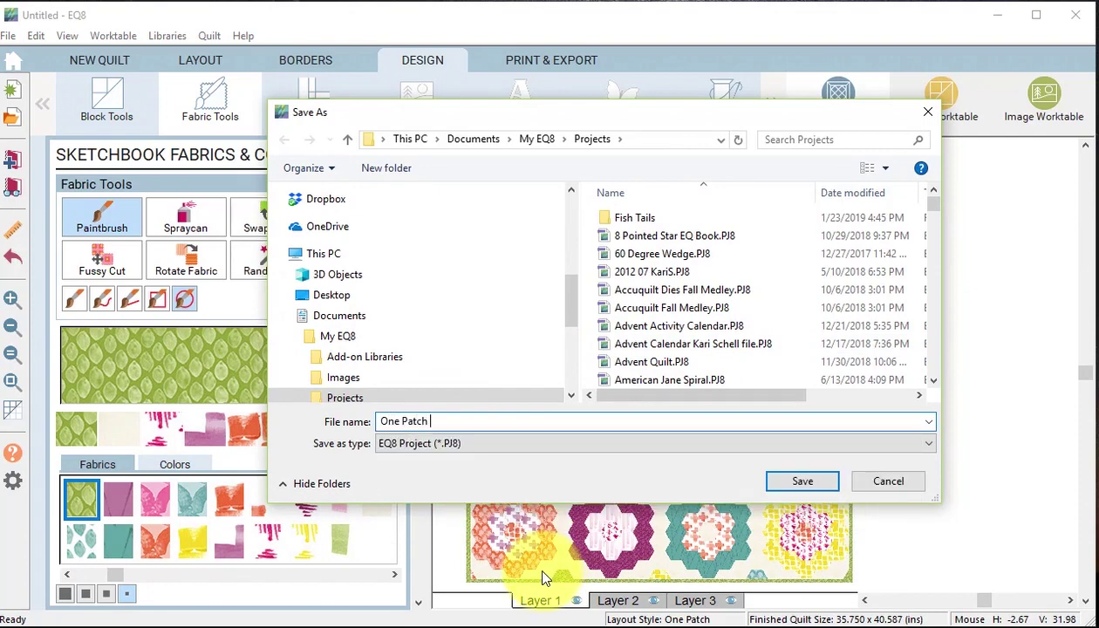
pyautogui.click(803, 483)
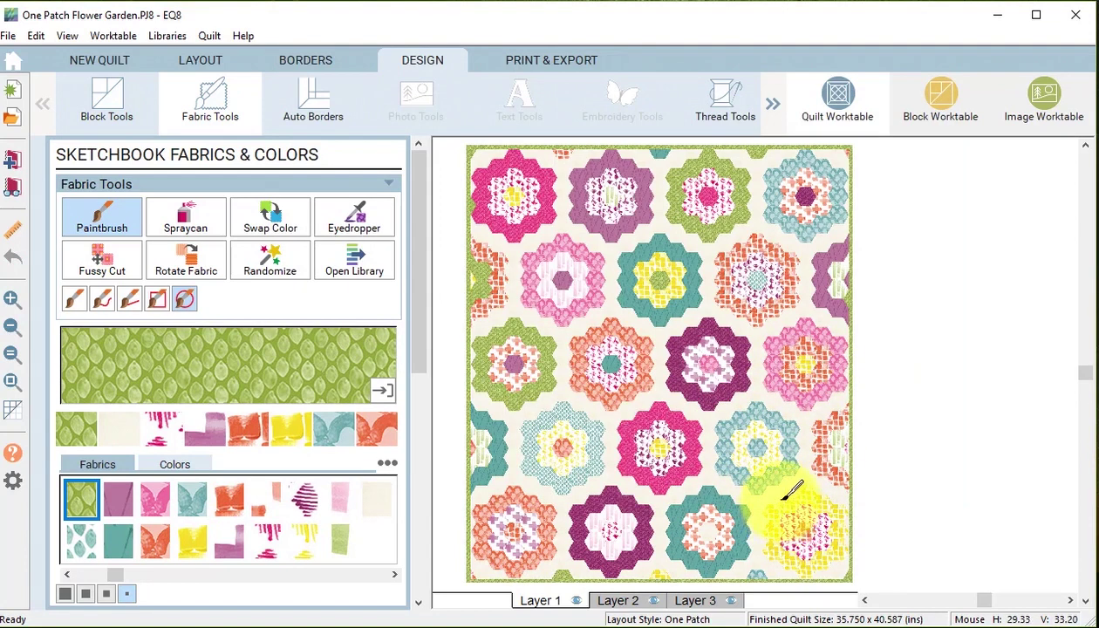
# - Preview the 2.000 x 1.730 in hexagon template with seam allowance, then close the preview
pyautogui.click(562, 61)
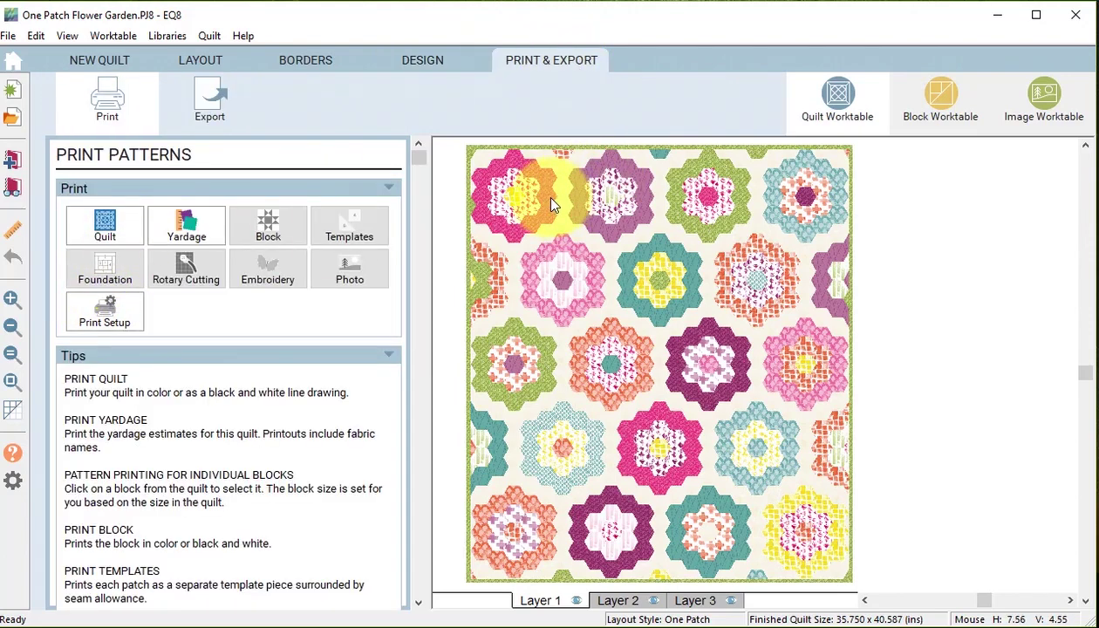
pyautogui.moveTo(551, 205)
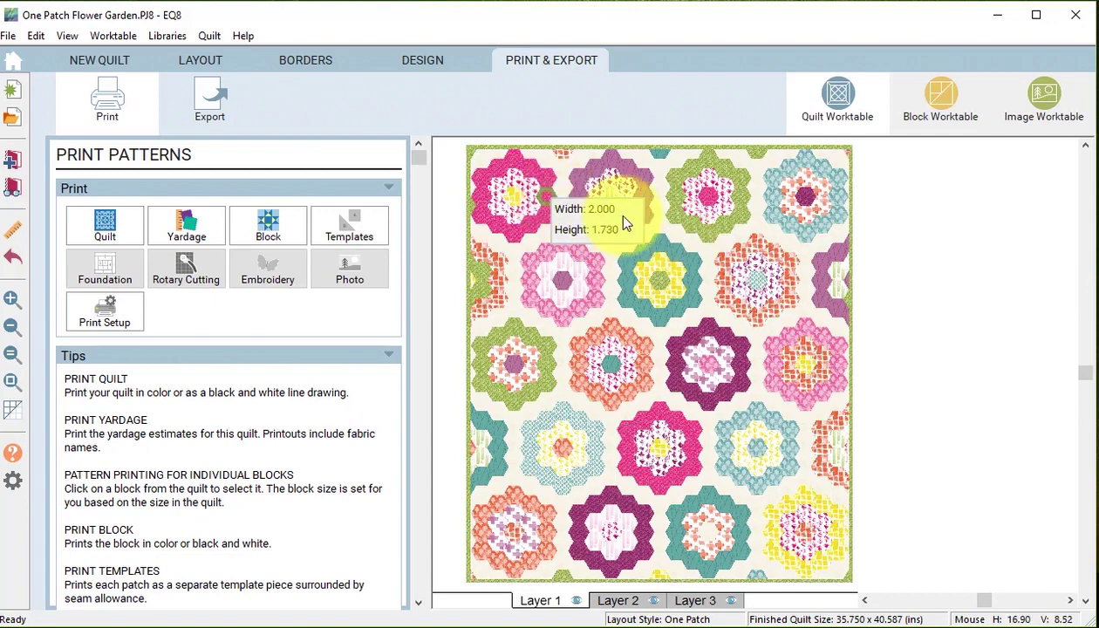
pyautogui.click(346, 225)
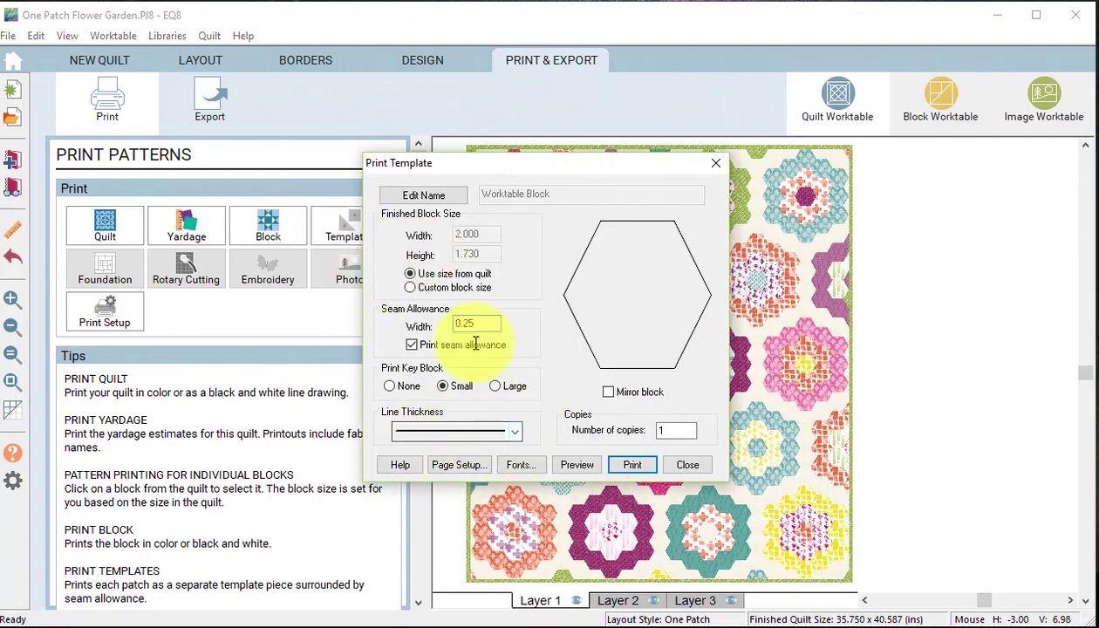
pyautogui.click(576, 466)
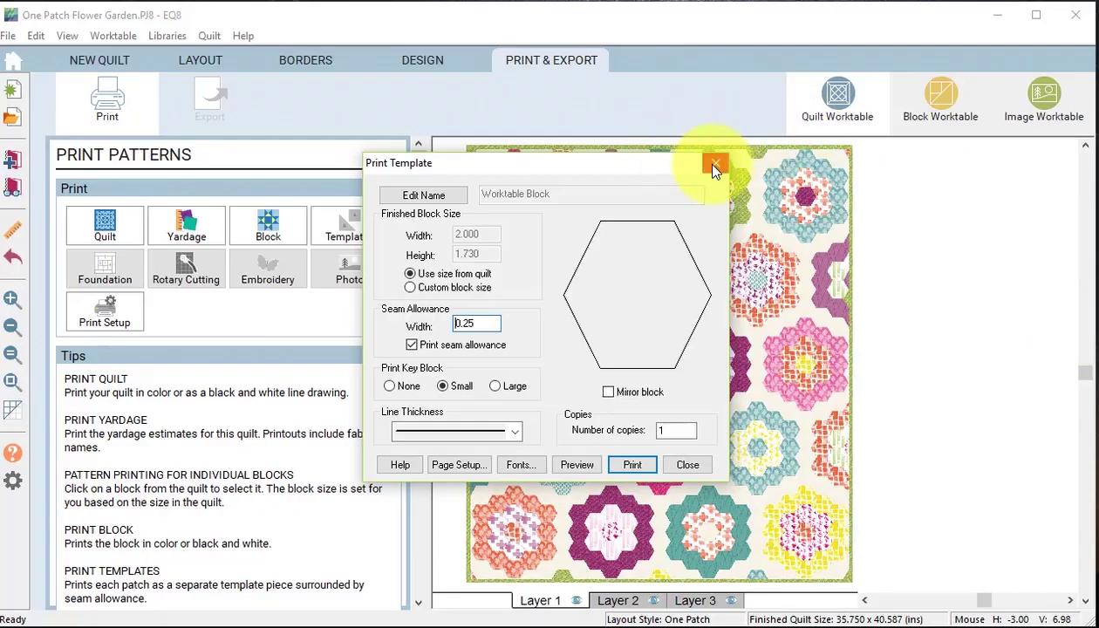
pyautogui.click(714, 166)
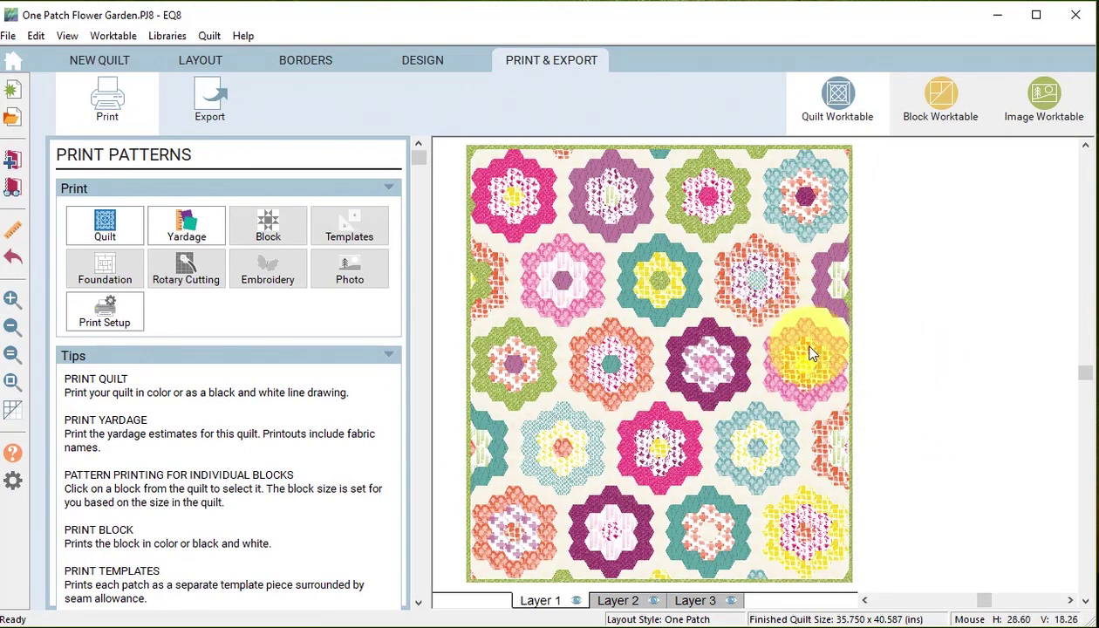
# - Start a new Applique Motif block on the Block Worktable
pyautogui.click(939, 100)
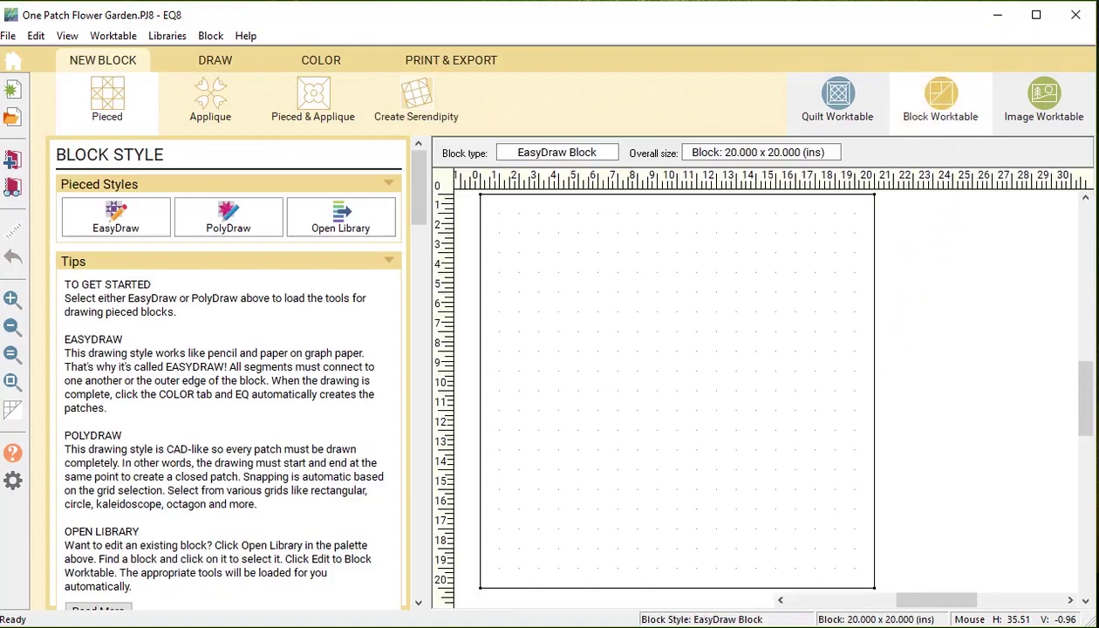
pyautogui.click(207, 101)
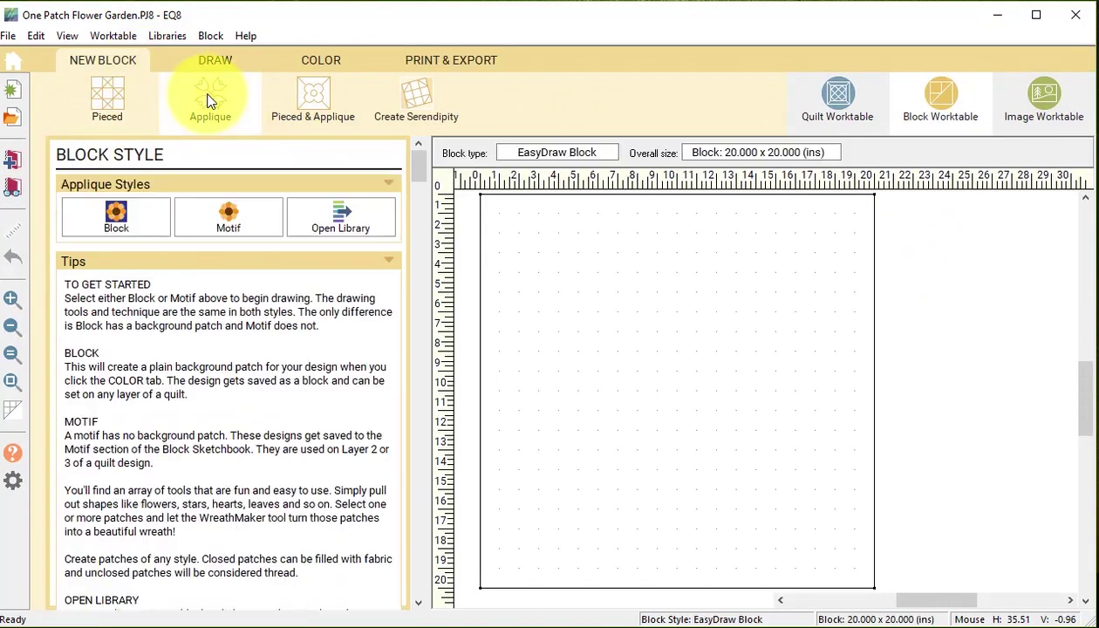
pyautogui.click(228, 222)
pyautogui.click(240, 209)
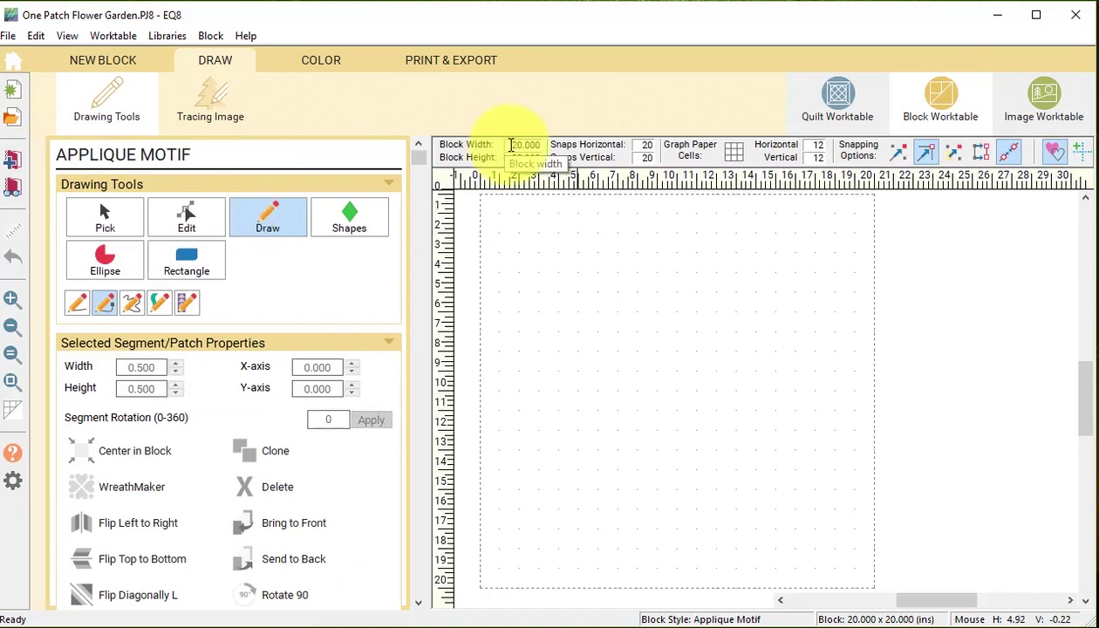
# - Size the block 8 x 10.5 inches, turn off node snapping and turn on aligned-segment snapping
pyautogui.click(511, 145)
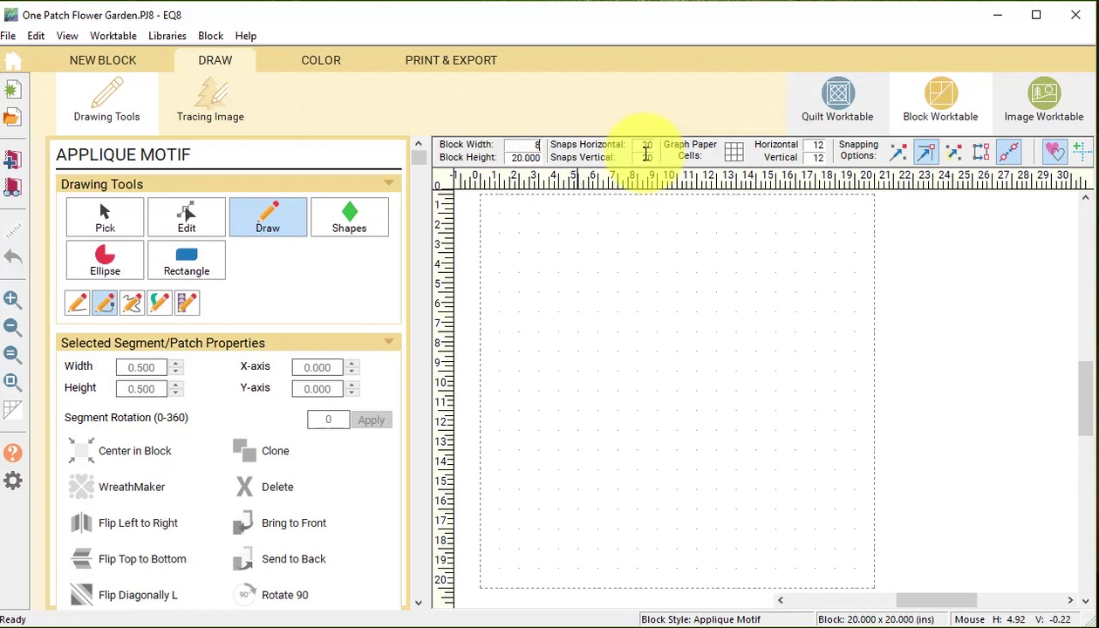
pyautogui.press('Tab')
pyautogui.write('10.5')
pyautogui.press('Tab')
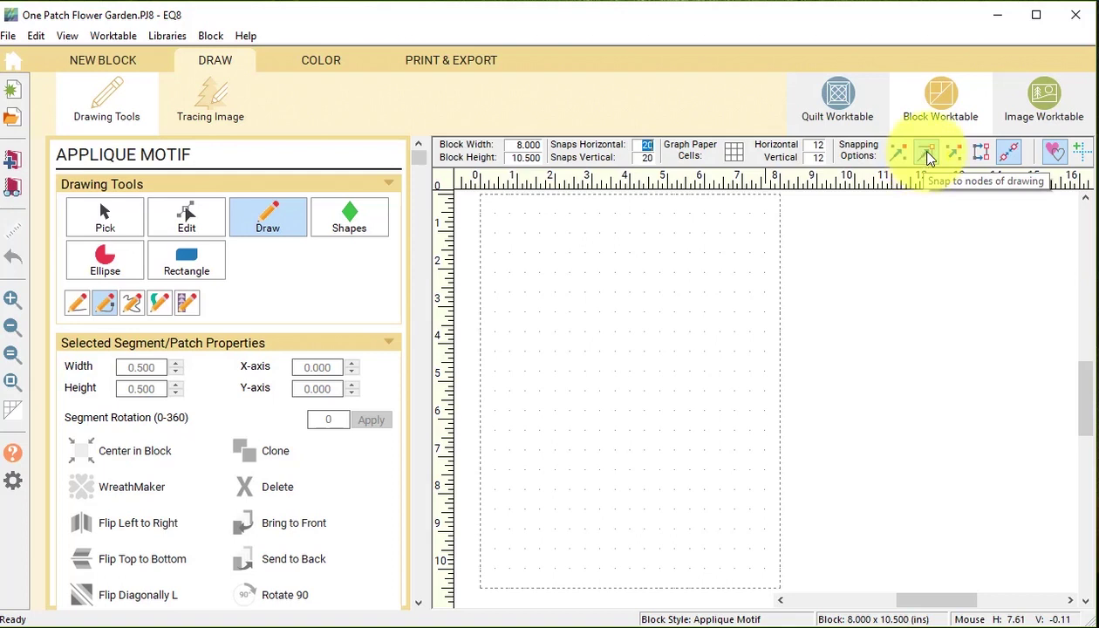
pyautogui.click(1011, 153)
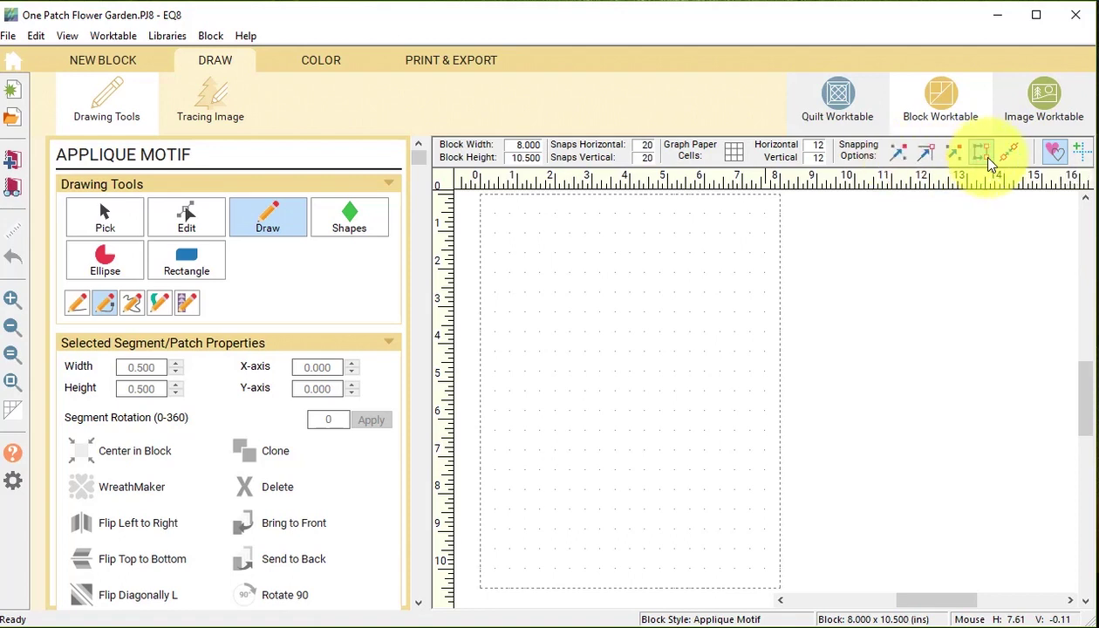
pyautogui.click(986, 157)
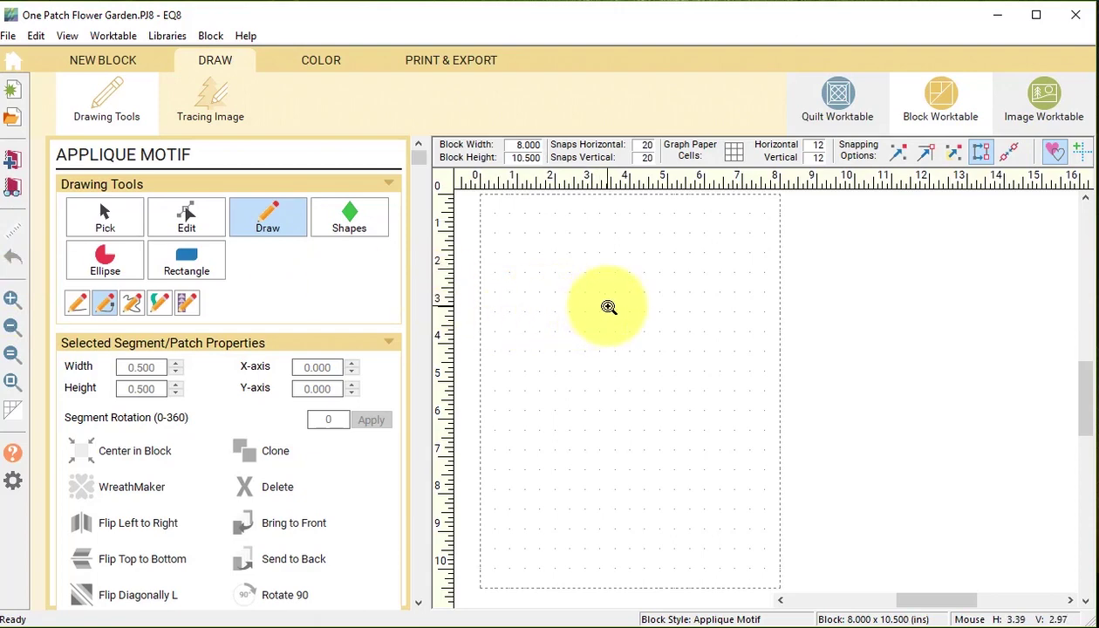
# - Draw a roughly 1.071 x 0.931 in hexagon shape at the block's top-left corner
pyautogui.moveTo(601, 305); pyautogui.dragTo(467, 194)
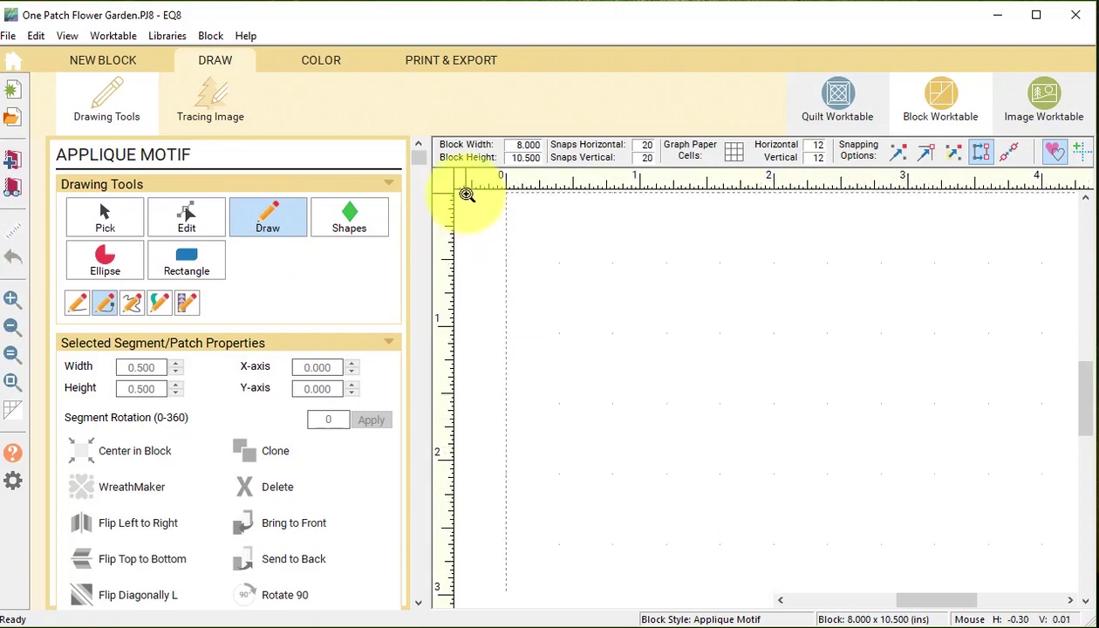
pyautogui.click(354, 222)
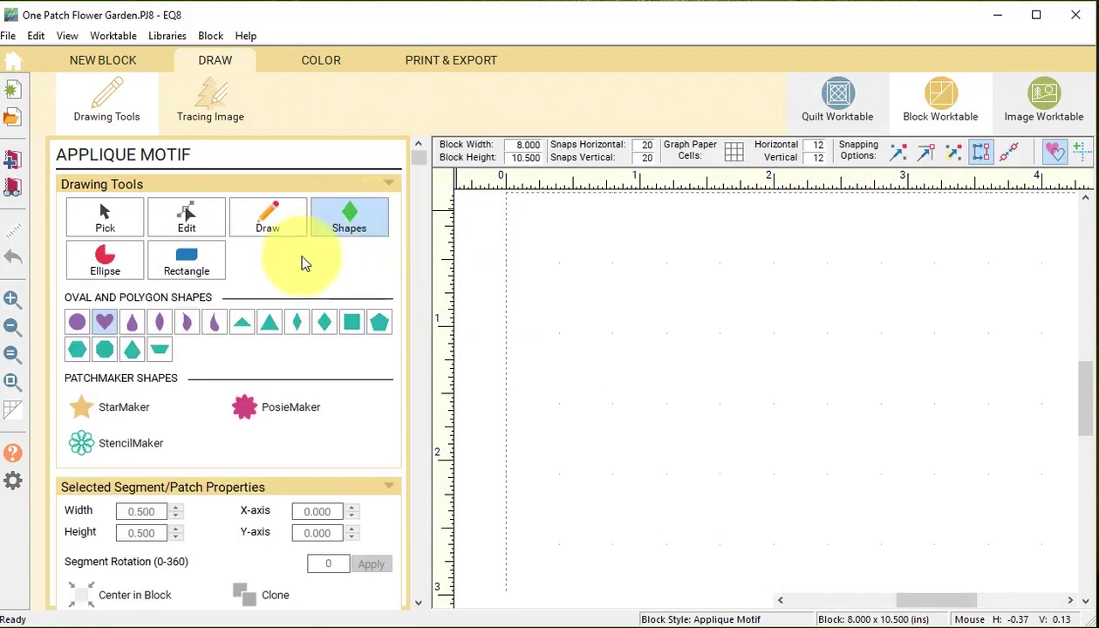
pyautogui.click(77, 352)
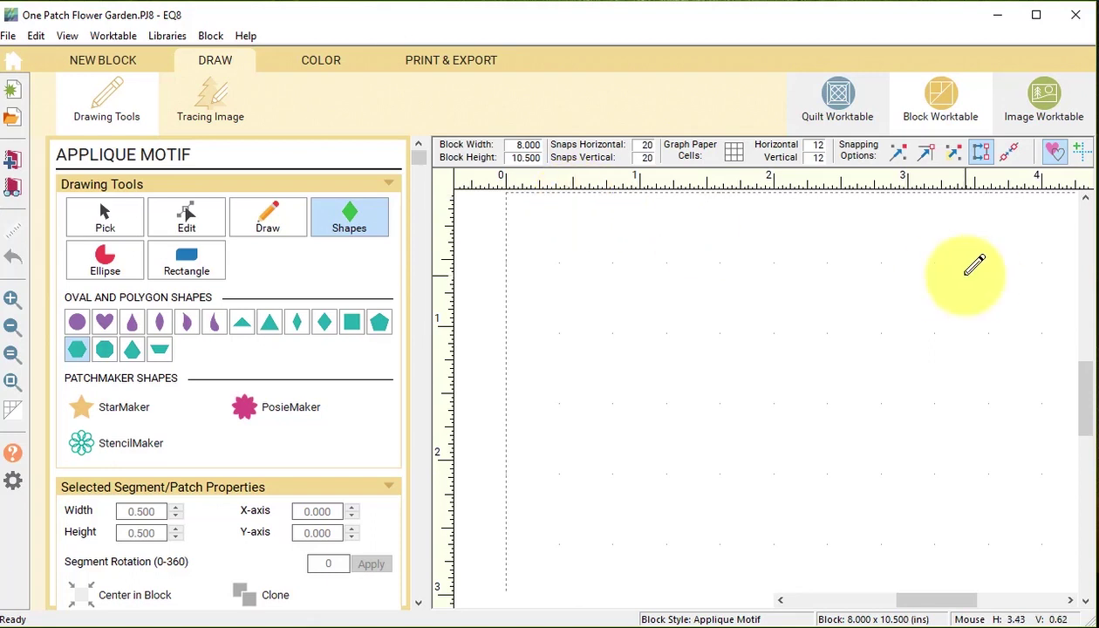
pyautogui.scroll(-5, 1087, 403)
pyautogui.moveTo(1087, 403); pyautogui.dragTo(1070, 326)
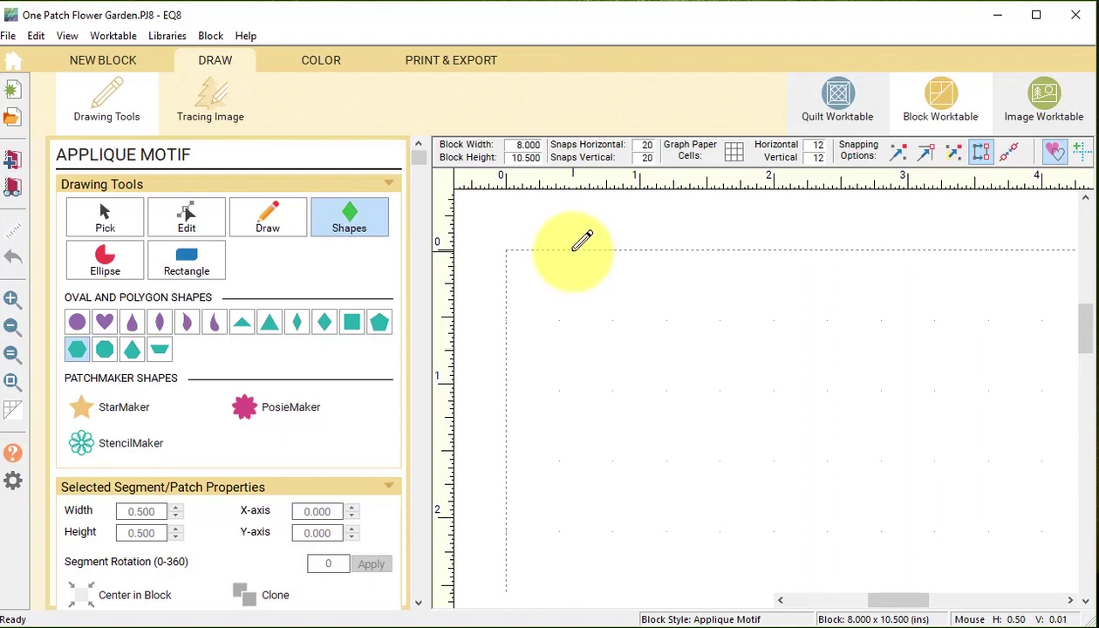
pyautogui.moveTo(582, 243)
pyautogui.mouseDown()
pyautogui.moveTo(648, 293)
pyautogui.moveTo(656, 365)
pyautogui.mouseUp()
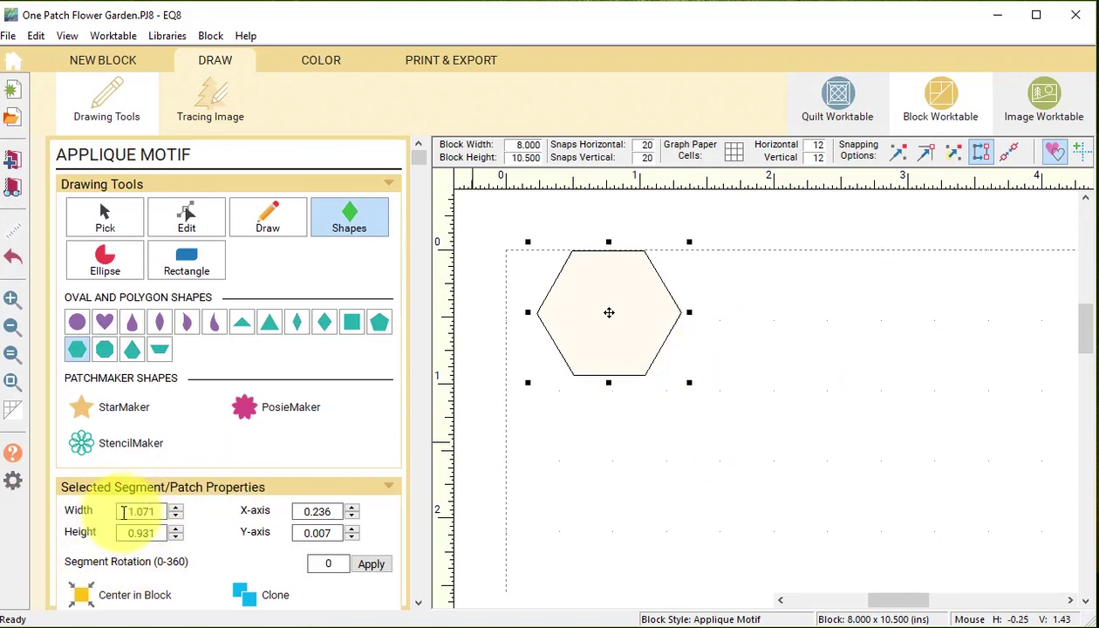
# - Resize the hexagon to 2 inches wide by 1.73 inches high
pyautogui.doubleClick(130, 512)
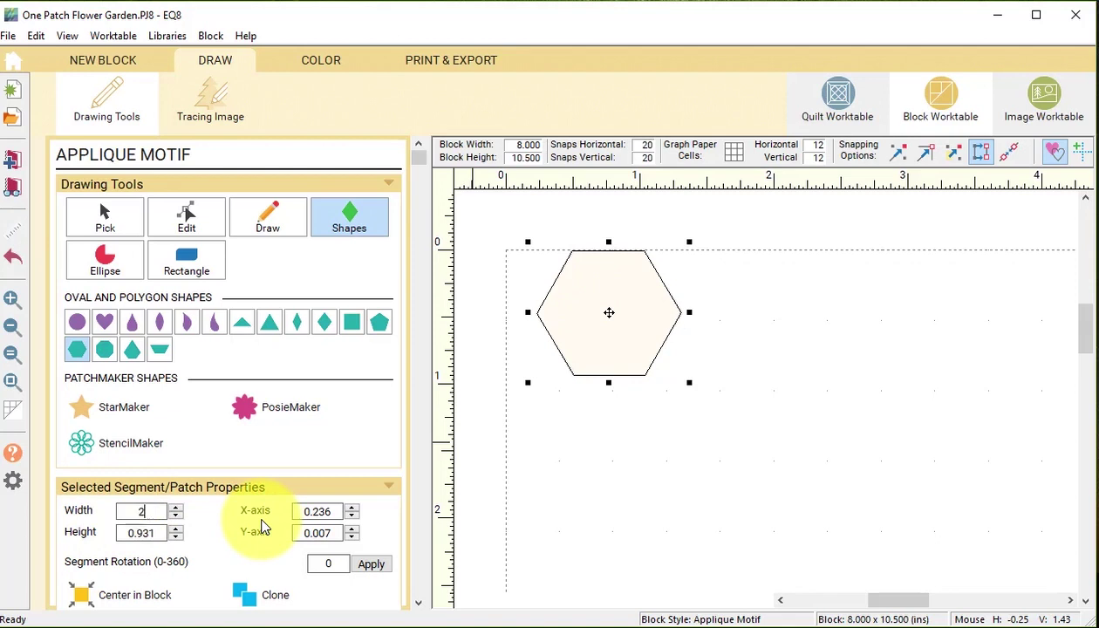
pyautogui.press('Tab')
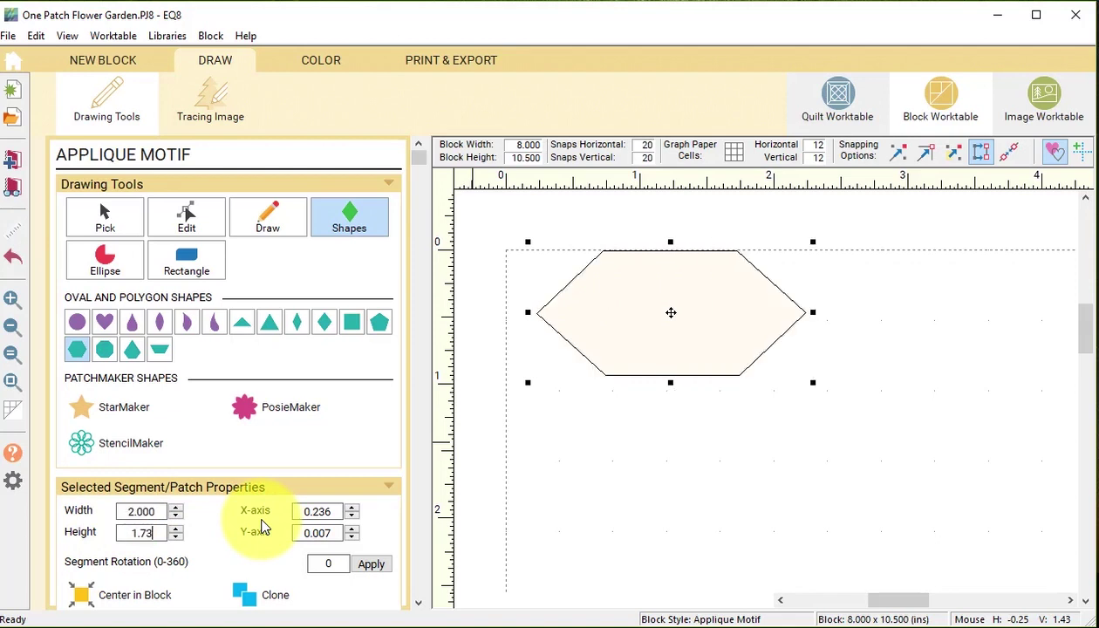
pyautogui.write('1.73')
pyautogui.click(554, 515)
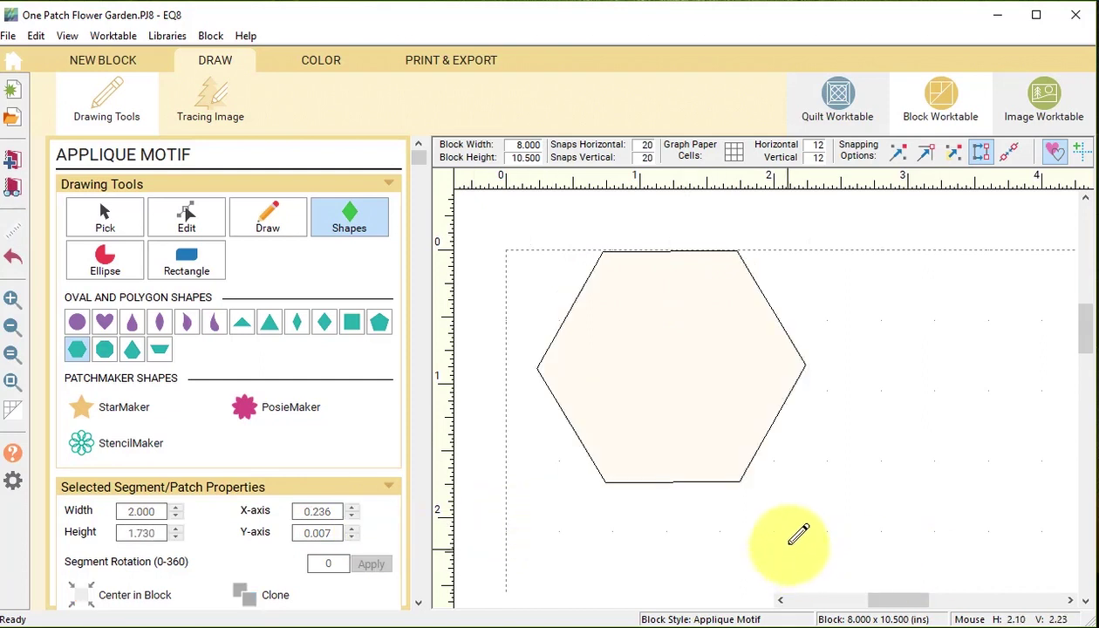
# - Fit the block to the view and move the hexagon into the top-left corner
pyautogui.click(10, 384)
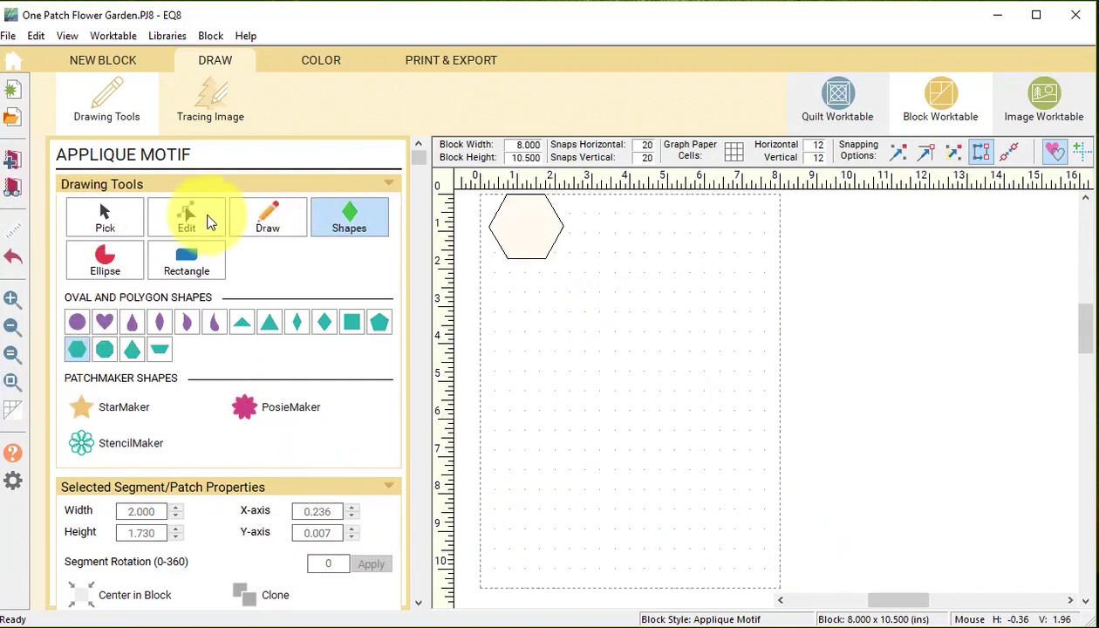
pyautogui.click(106, 214)
pyautogui.click(538, 245)
pyautogui.moveTo(532, 243); pyautogui.dragTo(518, 226)
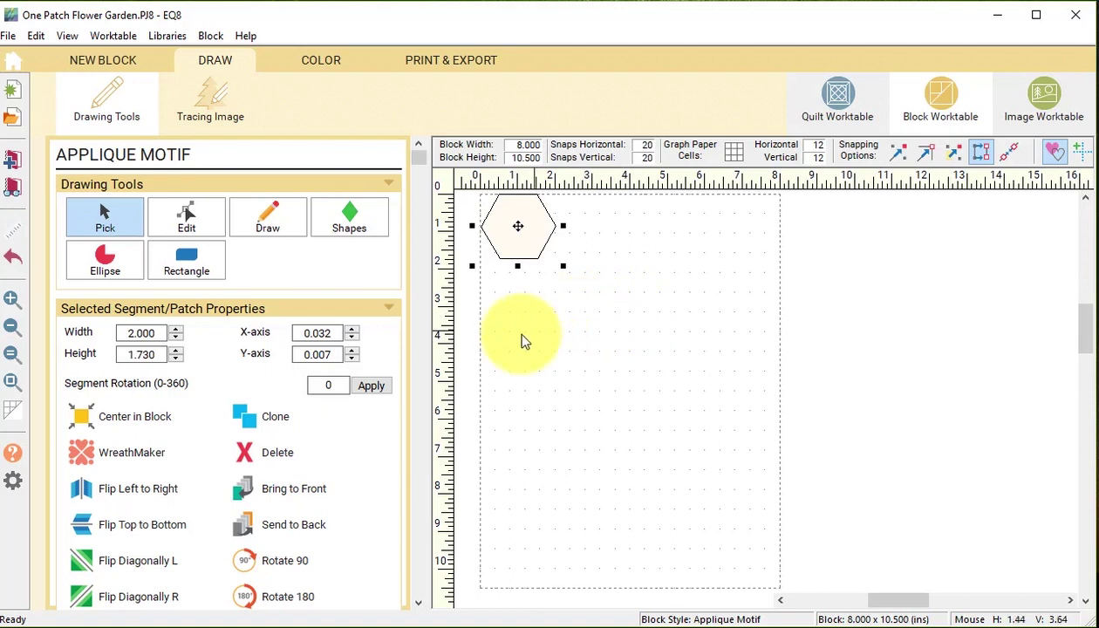
# - Clone the hexagon repeatedly with aligned-segment snapping, tiling copies into staggered columns across the block
pyautogui.click(281, 422)
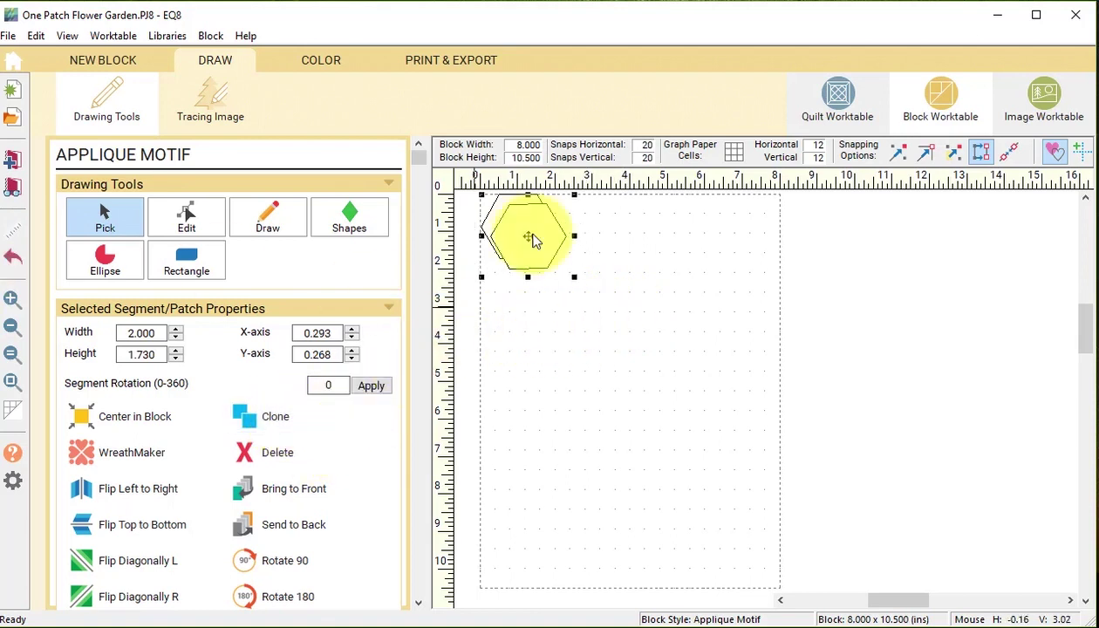
pyautogui.click(981, 152)
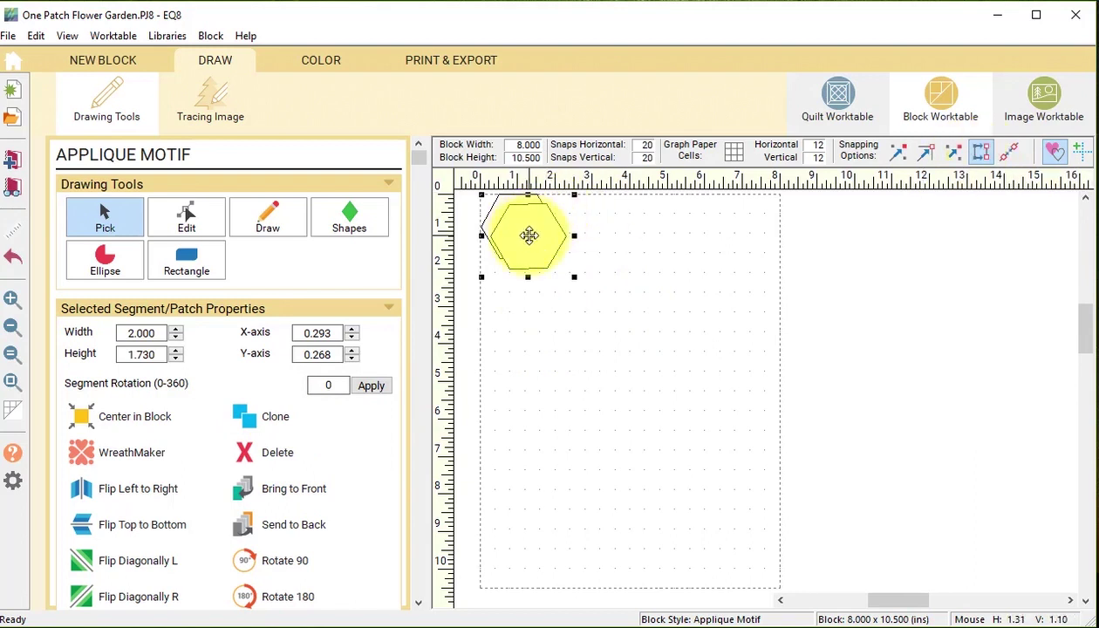
pyautogui.moveTo(528, 237)
pyautogui.mouseDown()
pyautogui.moveTo(582, 275)
pyautogui.moveTo(565, 258)
pyautogui.moveTo(576, 265)
pyautogui.mouseUp()
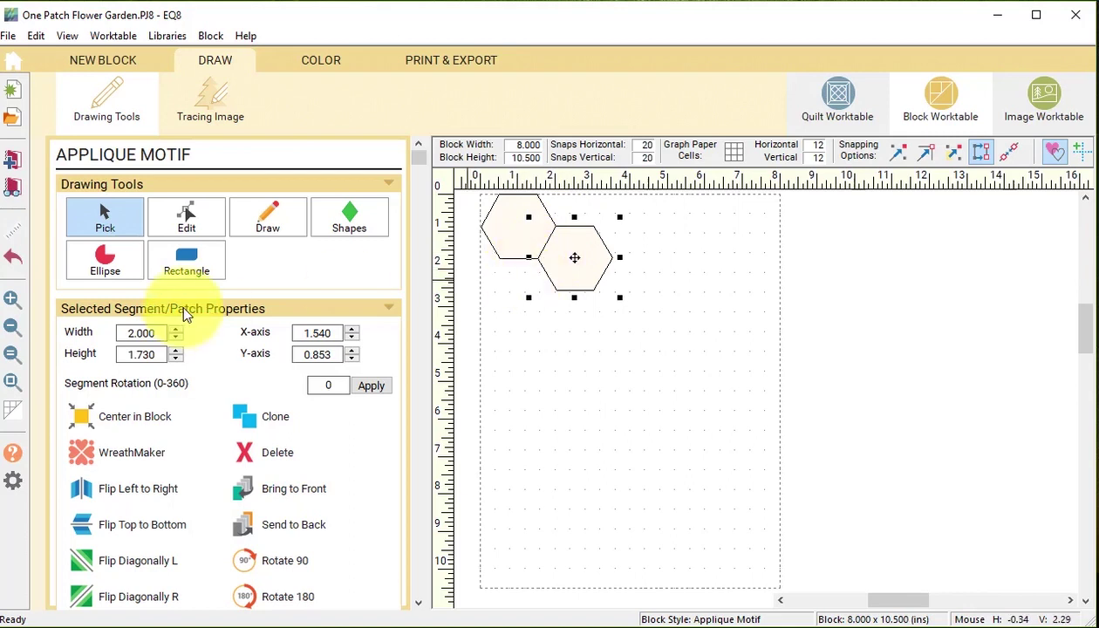
pyautogui.click(245, 416)
pyautogui.moveTo(564, 270)
pyautogui.mouseDown()
pyautogui.moveTo(515, 294)
pyautogui.moveTo(573, 322)
pyautogui.moveTo(517, 356)
pyautogui.mouseUp()
pyautogui.click(275, 417)
pyautogui.click(275, 418)
pyautogui.click(275, 417)
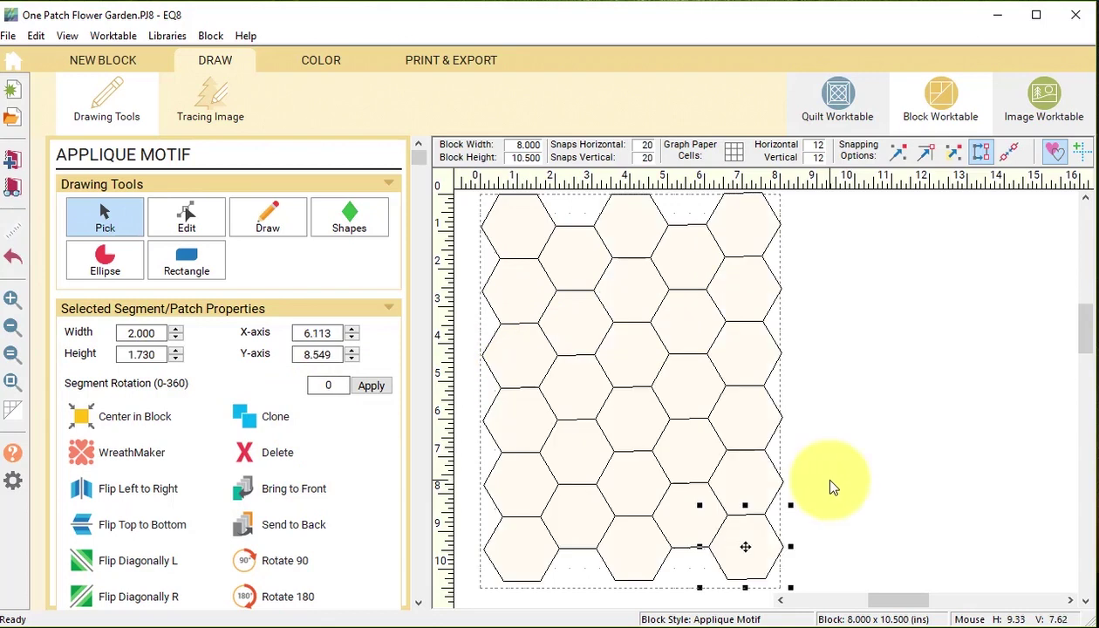
pyautogui.click(839, 97)
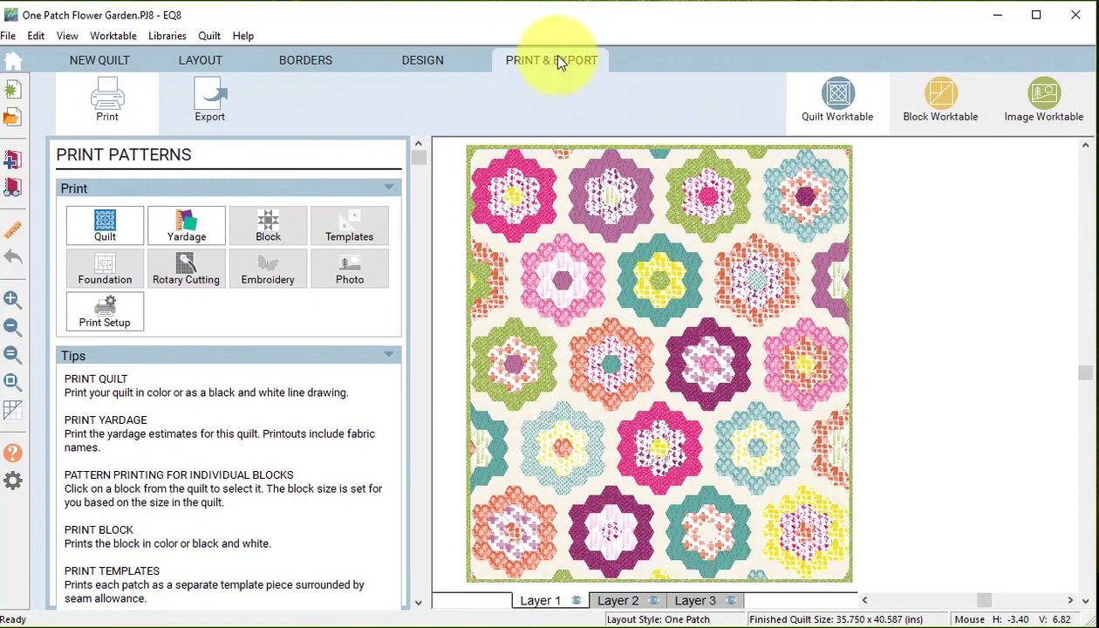
pyautogui.click(186, 228)
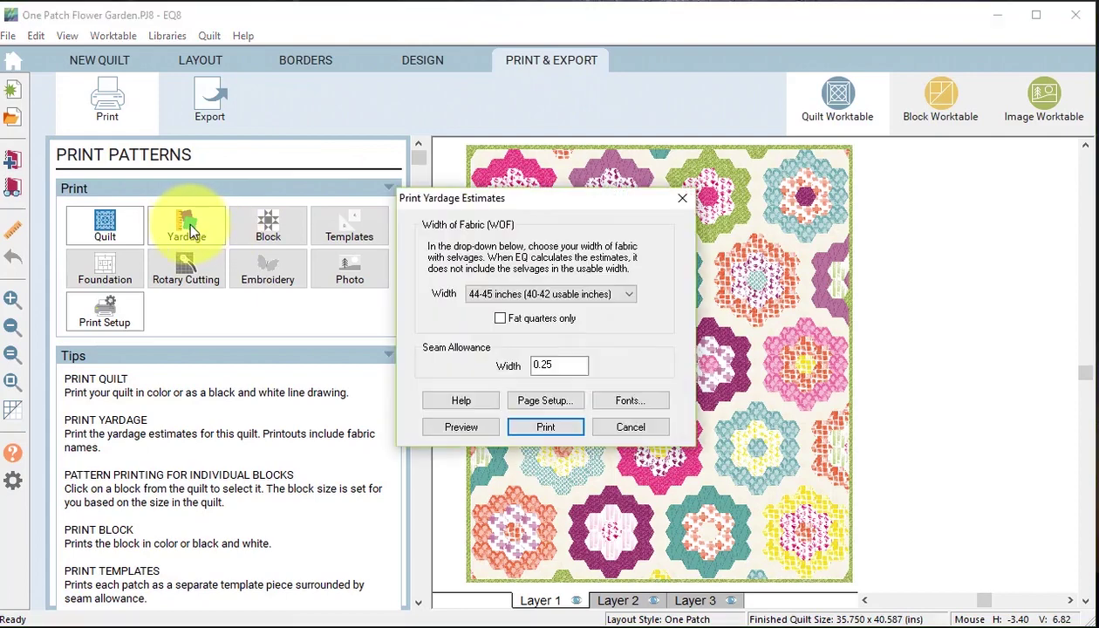
pyautogui.click(500, 318)
pyautogui.click(461, 426)
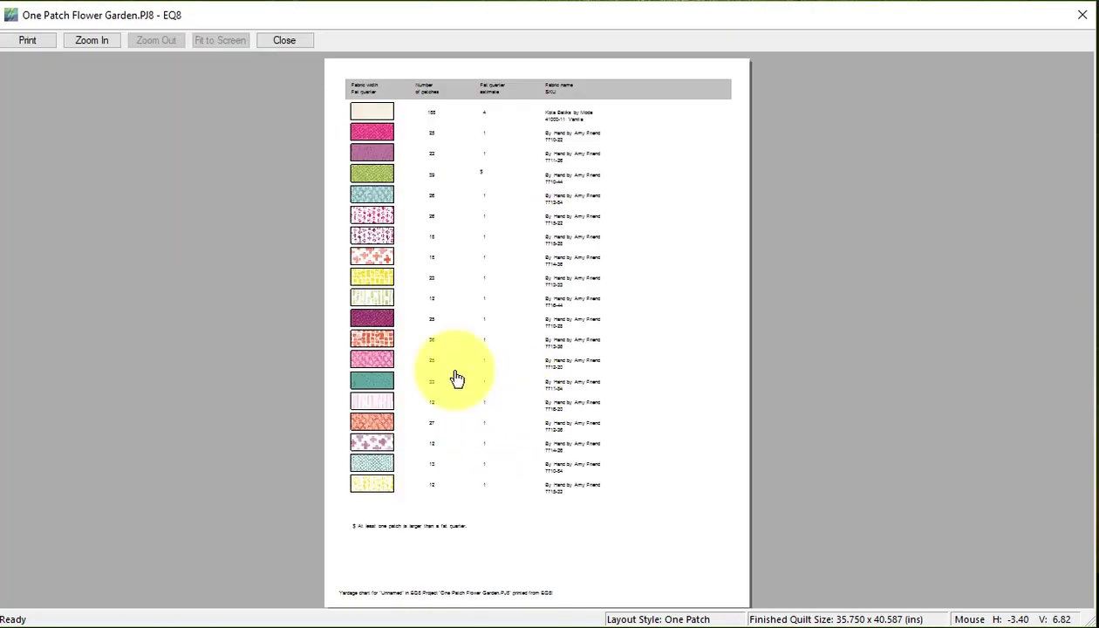
pyautogui.click(90, 40)
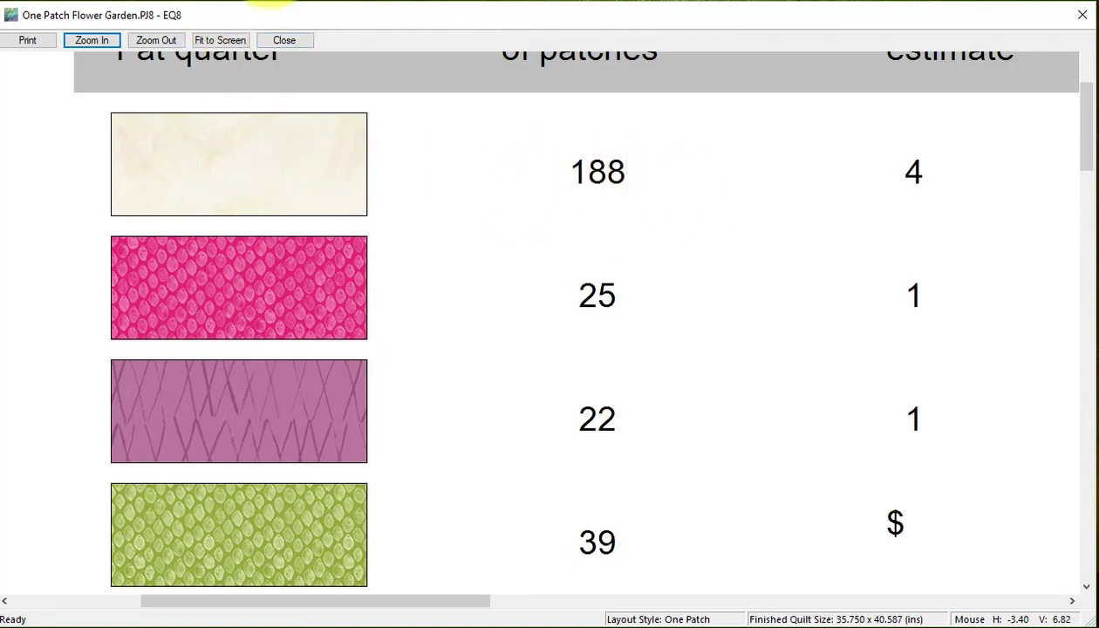
pyautogui.click(284, 40)
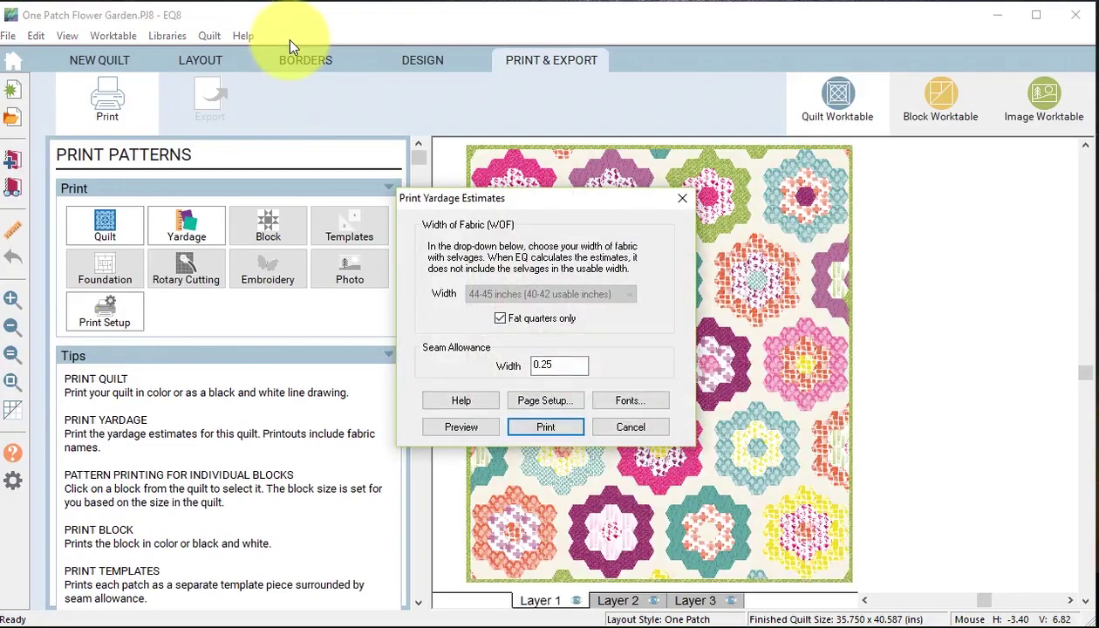
pyautogui.click(632, 428)
# - Paint the first three hexagon columns pink, green and purple with the Paintbrush
pyautogui.click(940, 98)
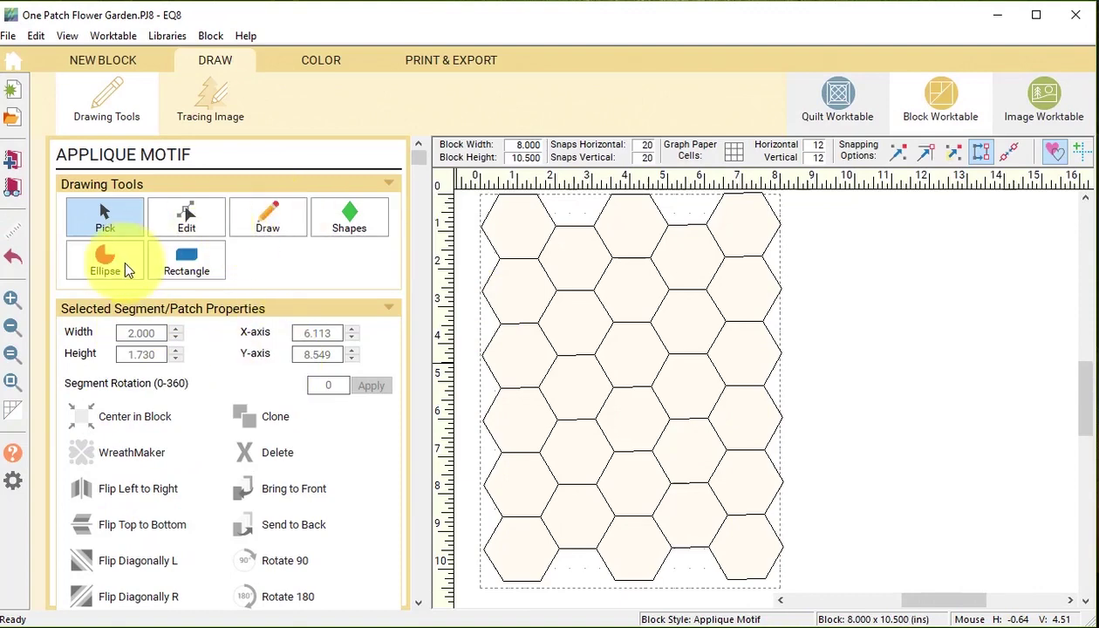
pyautogui.click(334, 67)
pyautogui.moveTo(515, 225)
pyautogui.mouseDown()
pyautogui.moveTo(543, 383)
pyautogui.moveTo(533, 443)
pyautogui.mouseUp()
pyautogui.click(81, 542)
pyautogui.moveTo(576, 255)
pyautogui.mouseDown()
pyautogui.moveTo(554, 328)
pyautogui.moveTo(576, 516)
pyautogui.mouseUp()
pyautogui.click(118, 506)
pyautogui.moveTo(608, 241)
pyautogui.mouseDown()
pyautogui.moveTo(638, 432)
pyautogui.moveTo(633, 550)
pyautogui.mouseUp()
# - Paint the fourth column teal and the fifth patterned pink, then go to Print & Export
pyautogui.click(118, 543)
pyautogui.moveTo(689, 254); pyautogui.dragTo(689, 524)
pyautogui.click(155, 472)
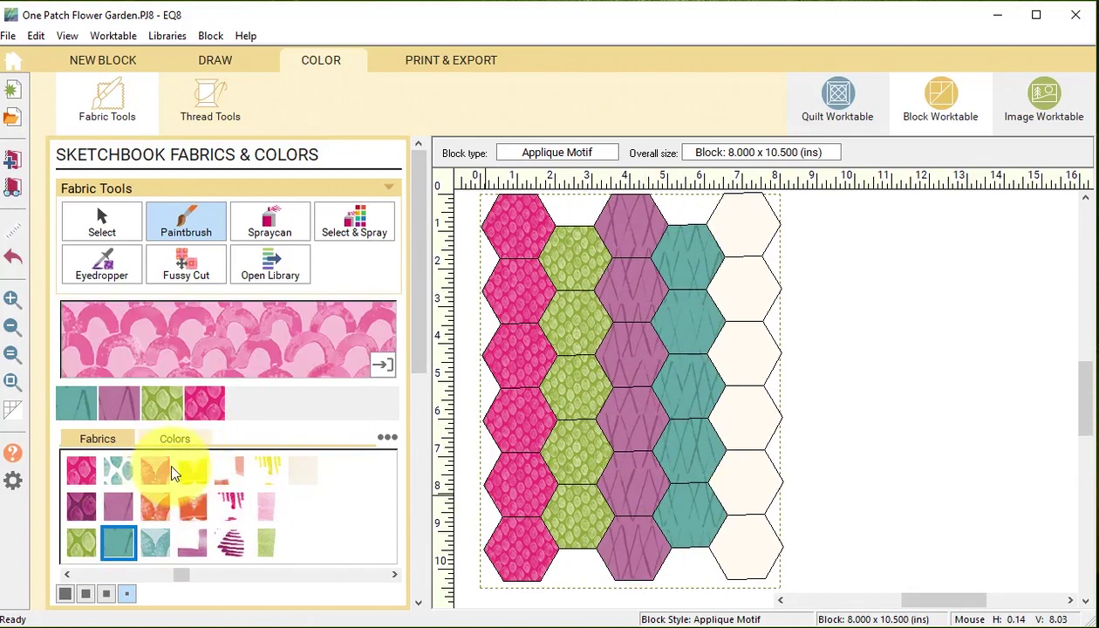
pyautogui.moveTo(743, 225); pyautogui.dragTo(746, 548)
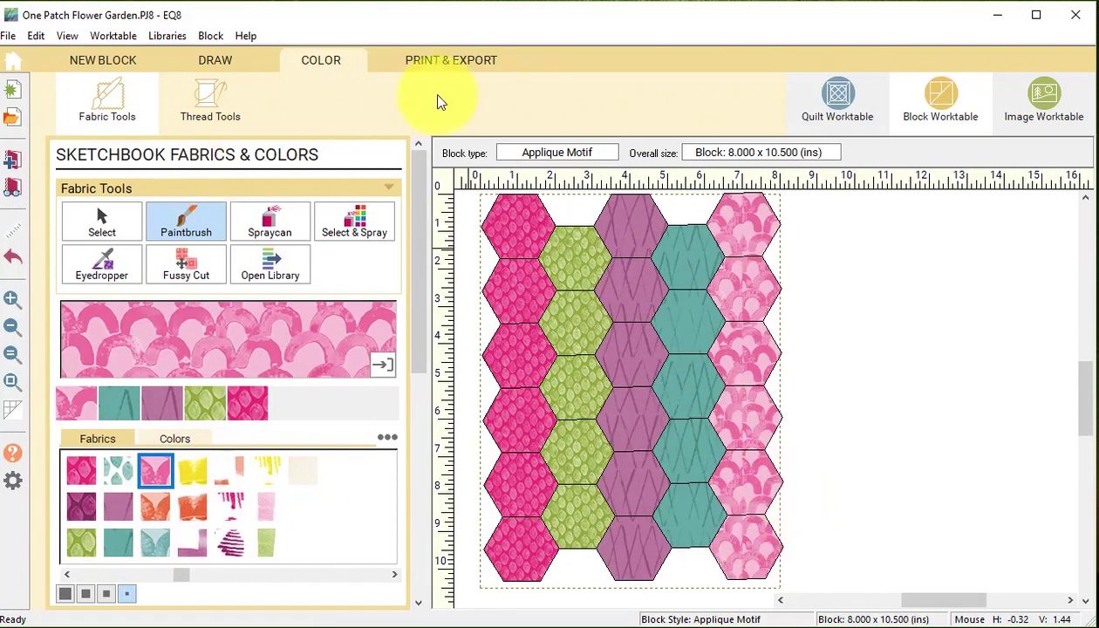
pyautogui.click(449, 63)
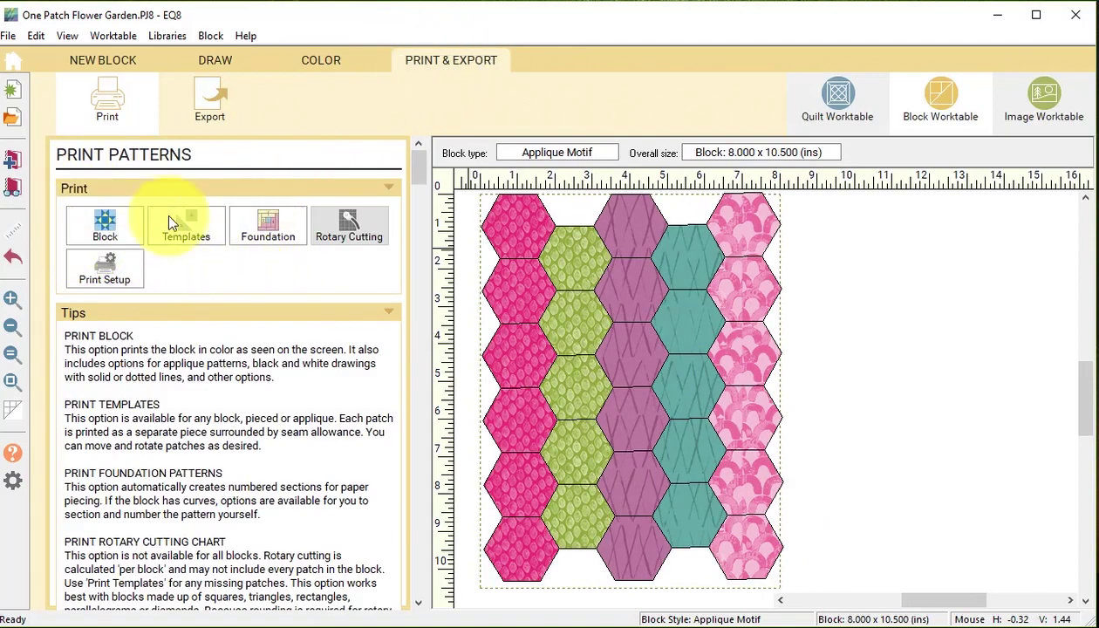
# - Preview the block as an appliqué pattern, then again with the block name turned off
pyautogui.click(103, 229)
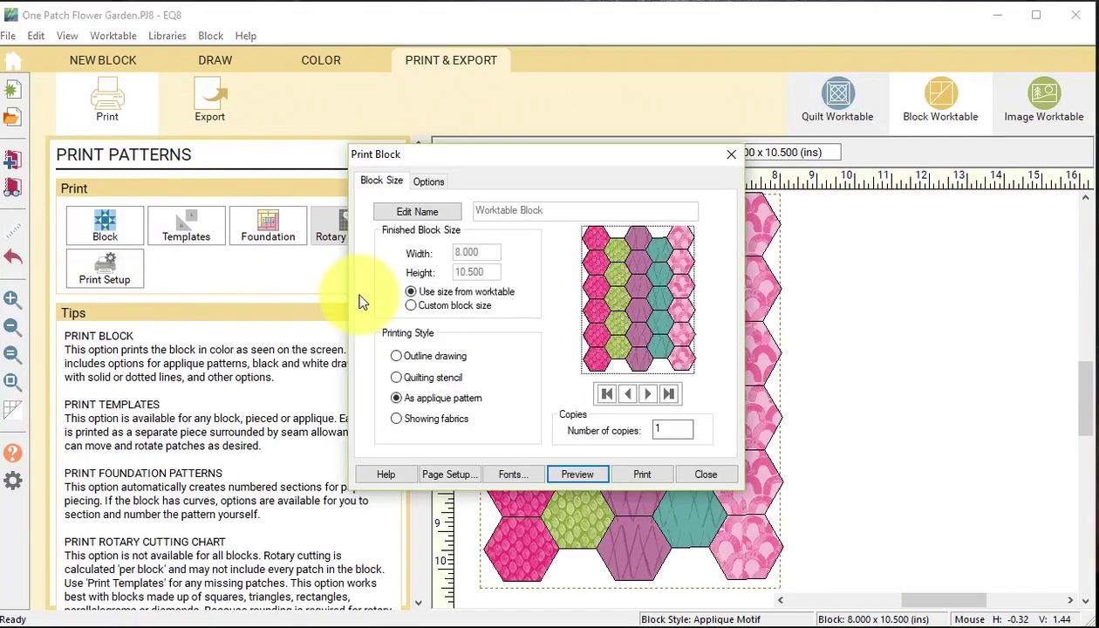
pyautogui.click(580, 476)
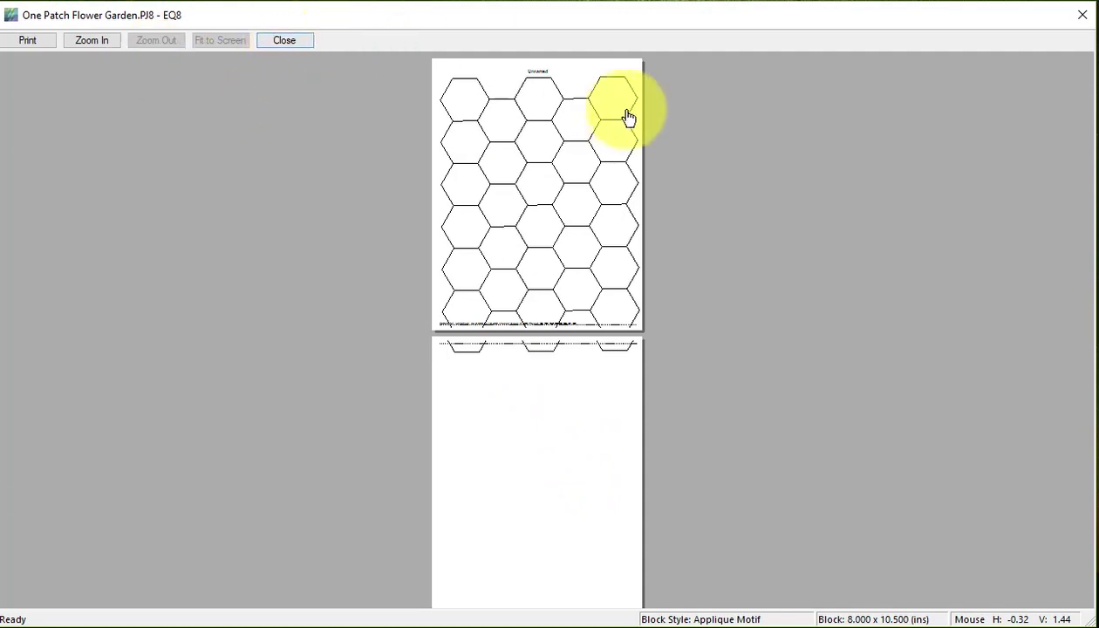
pyautogui.click(285, 42)
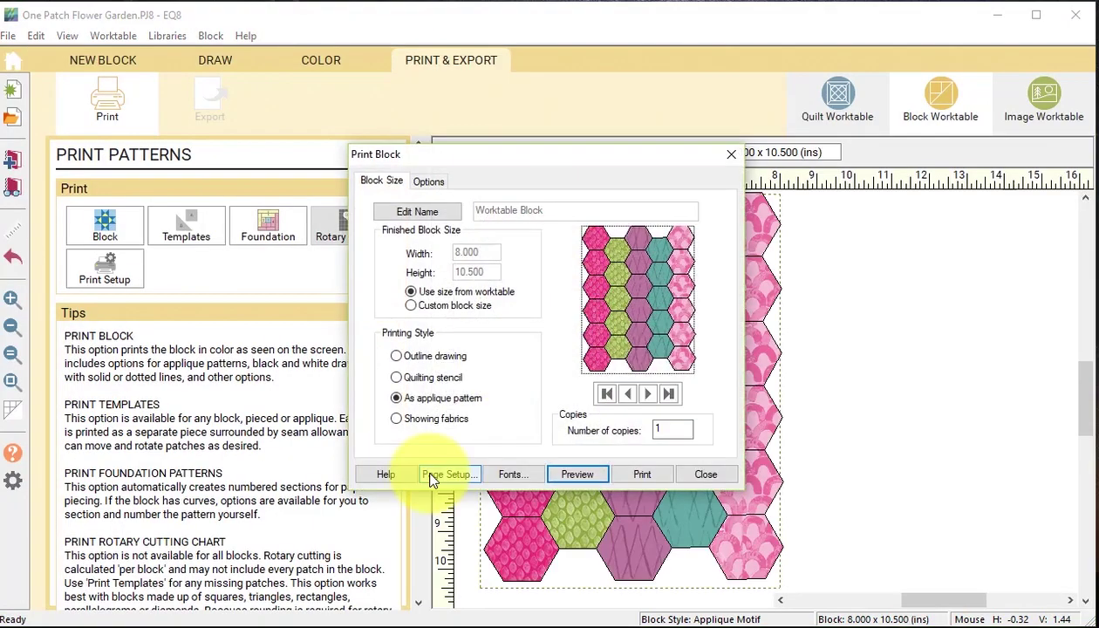
pyautogui.click(428, 182)
pyautogui.click(447, 239)
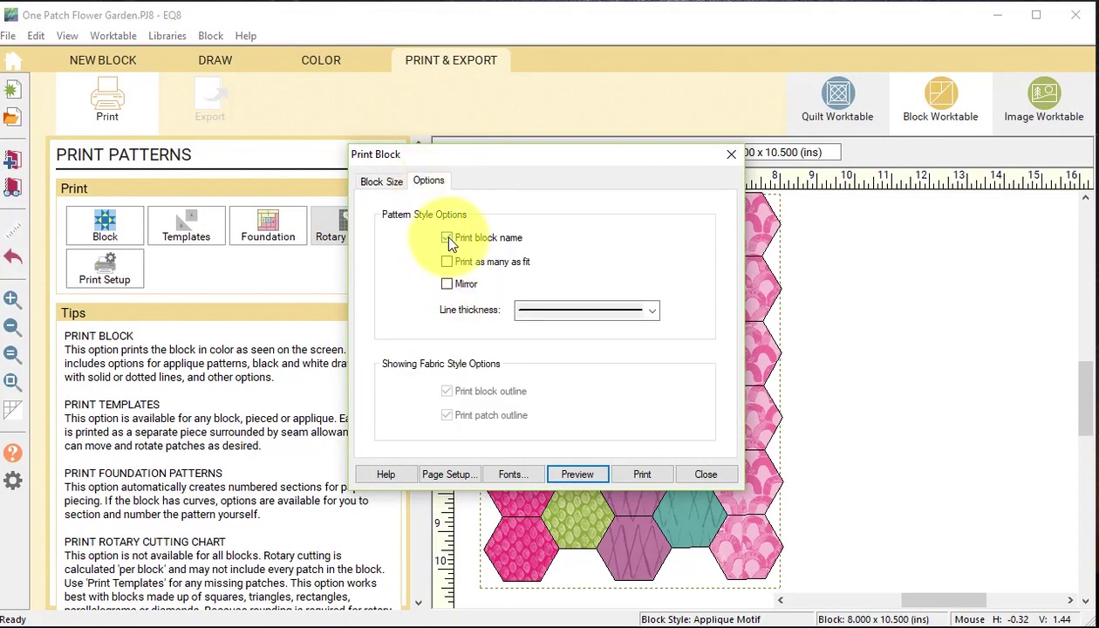
pyautogui.click(570, 479)
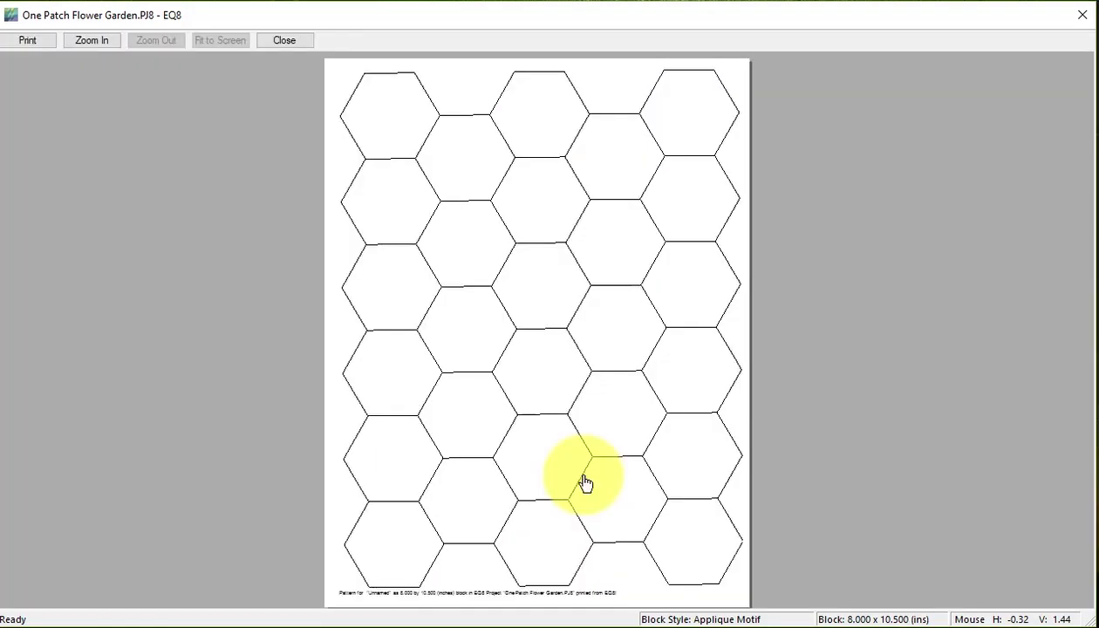
pyautogui.click(283, 41)
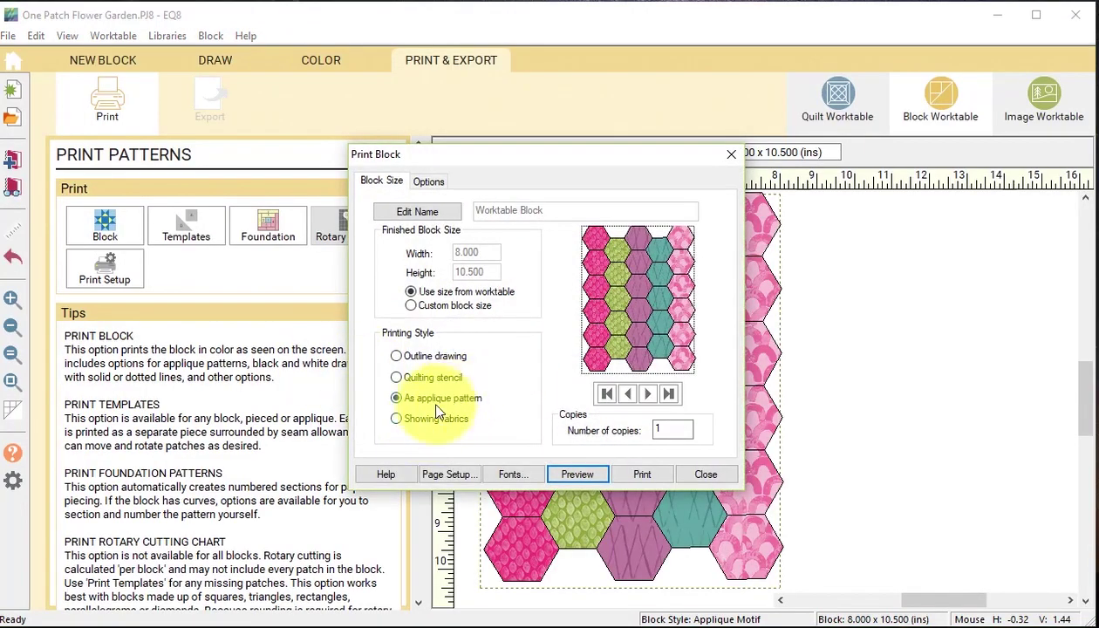
# - Preview the printout set to Showing fabrics, then close the block print settings
pyautogui.click(396, 418)
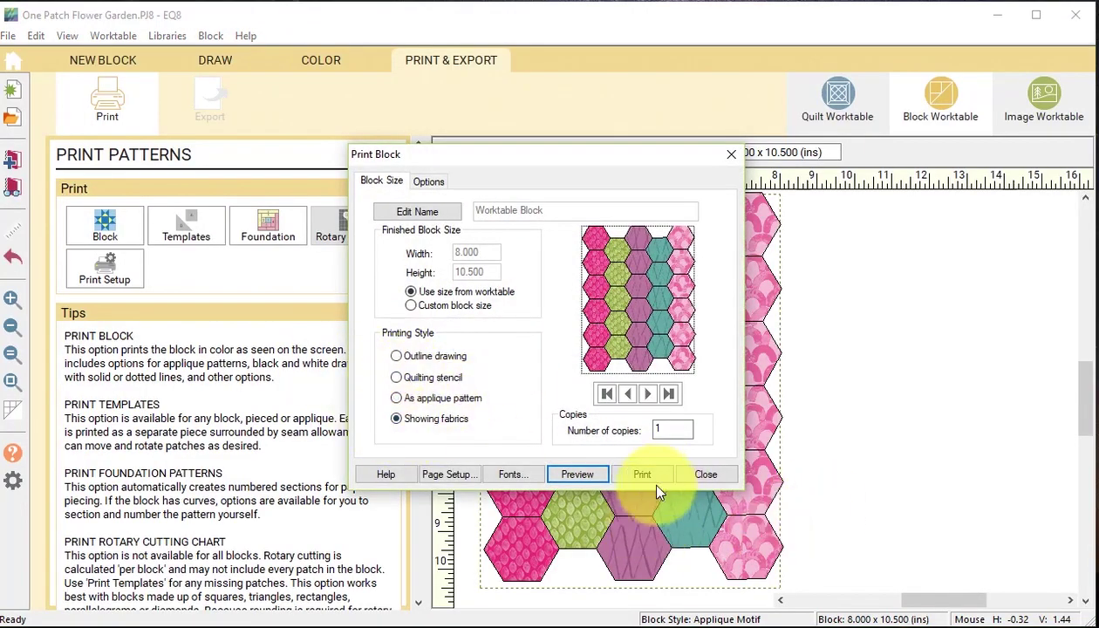
pyautogui.click(589, 476)
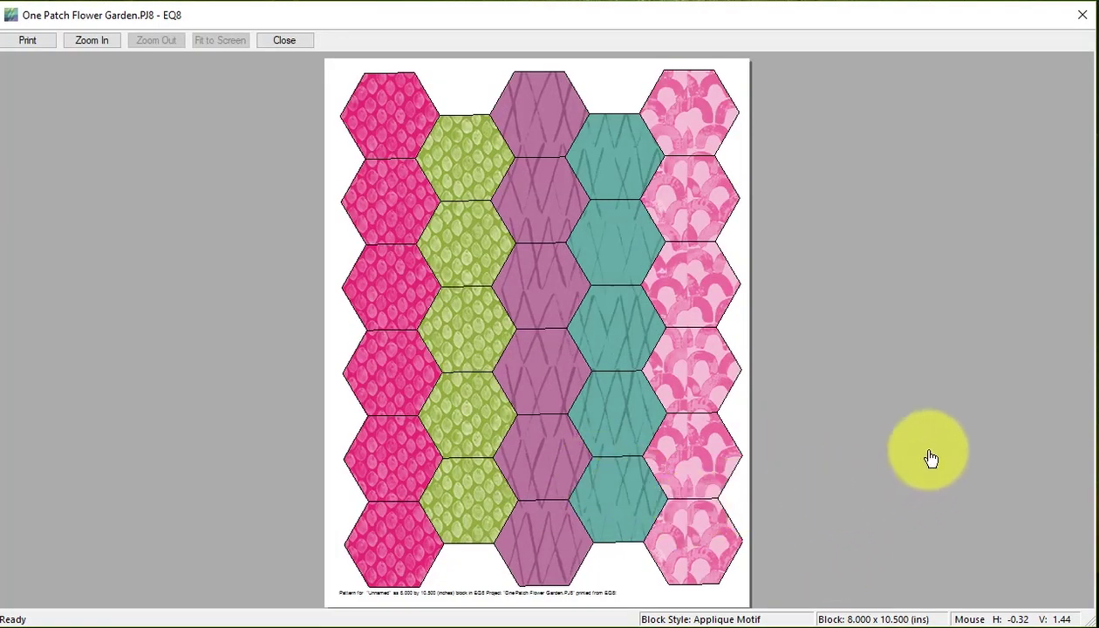
pyautogui.click(287, 40)
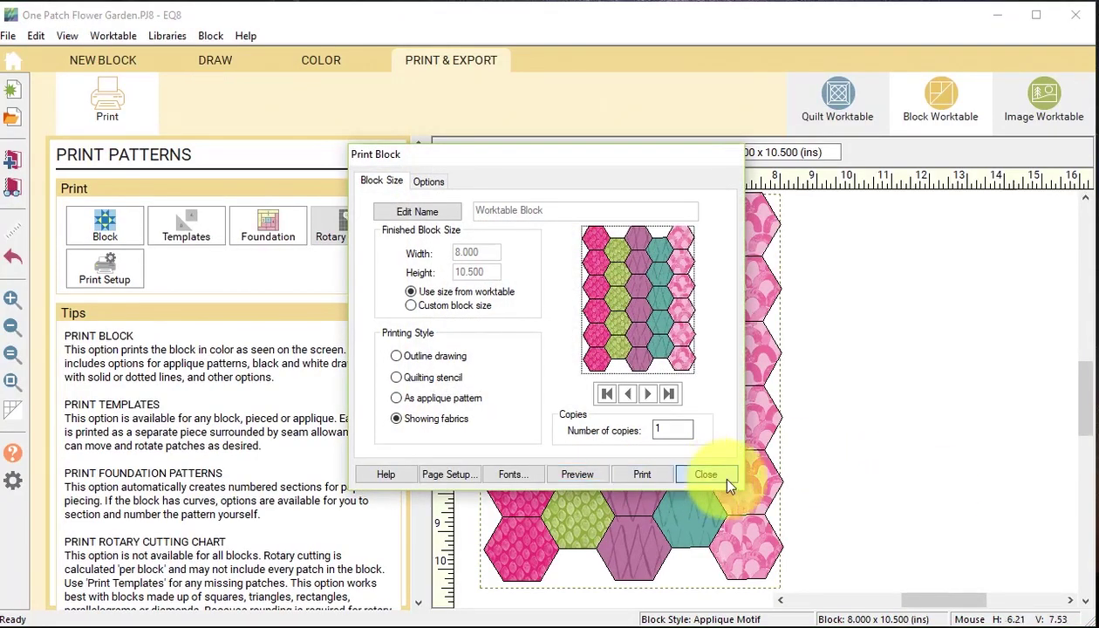
pyautogui.click(711, 471)
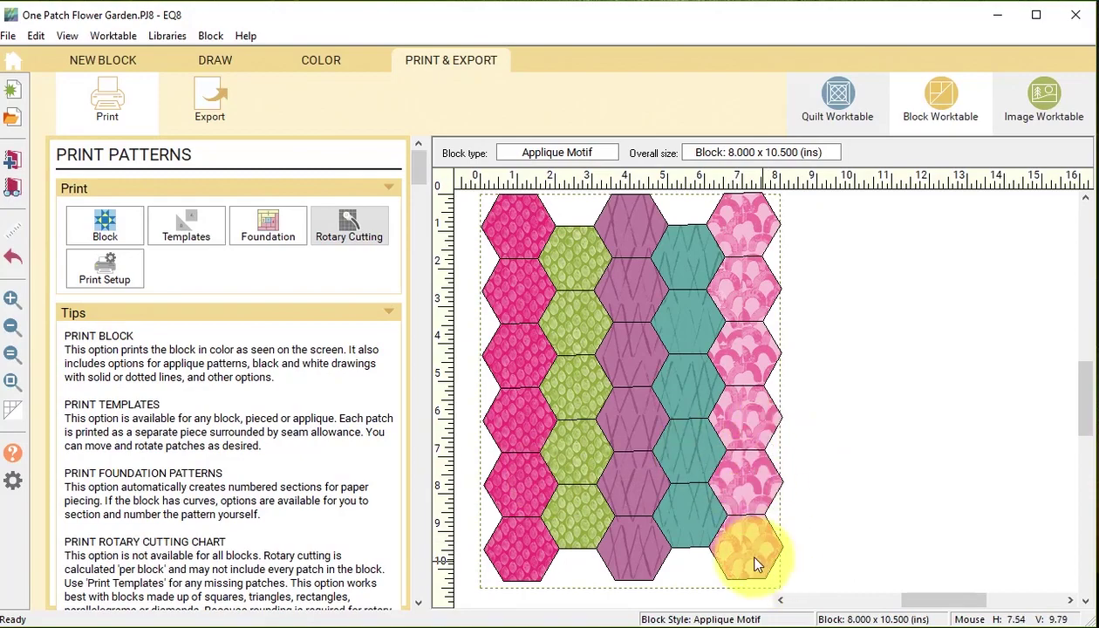
pyautogui.click(105, 225)
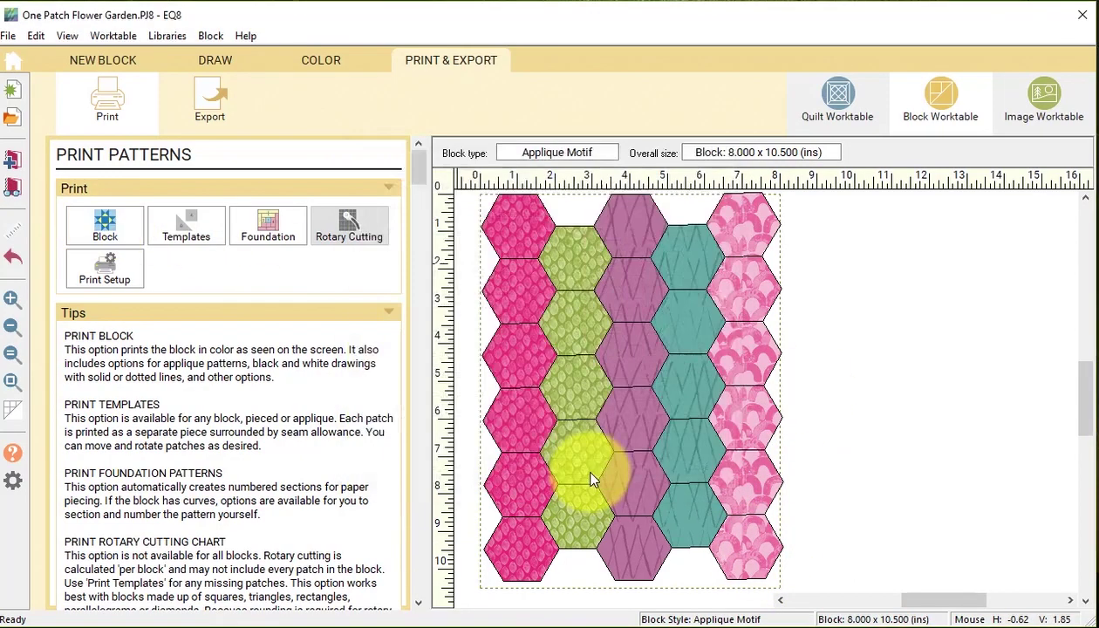